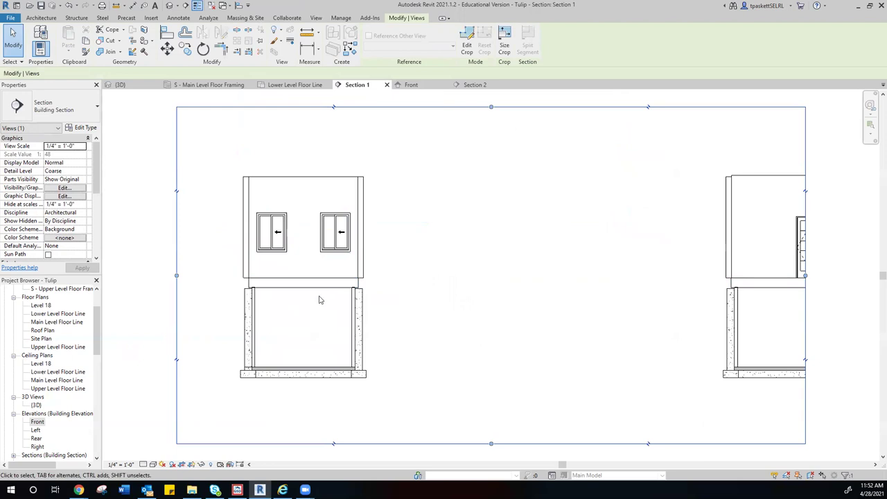
- Hide the main-level floor element between the upper walls and foundation walls in the section view
{"action": "scroll", "coordinate": [416, 285], "scroll_direction": "down", "scroll_amount": 4}
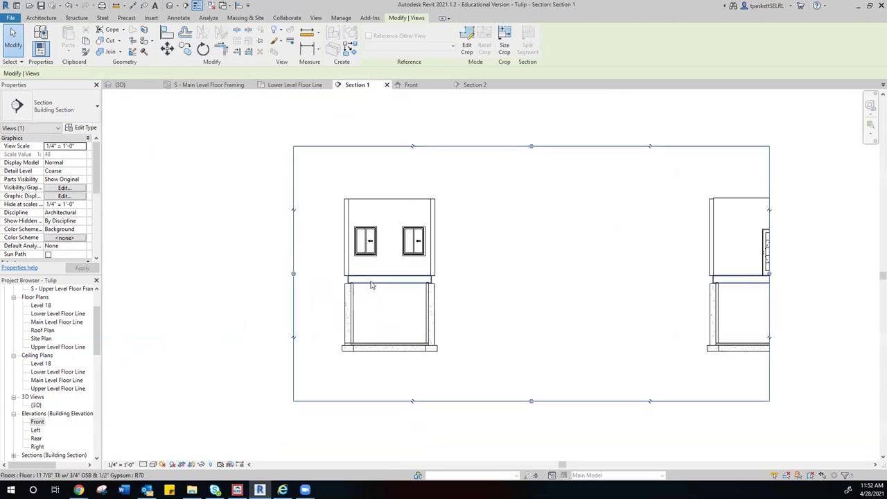
{"action": "scroll", "coordinate": [371, 284], "scroll_direction": "up", "scroll_amount": 5}
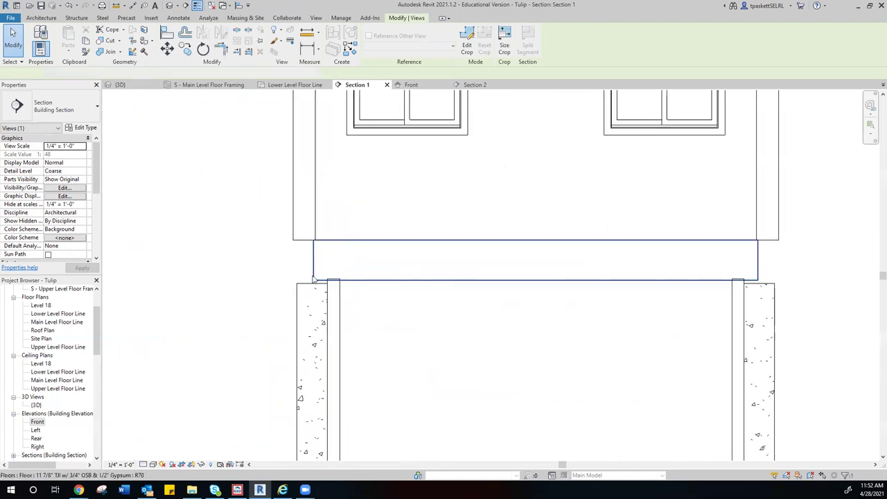
{"action": "left_click", "coordinate": [314, 278]}
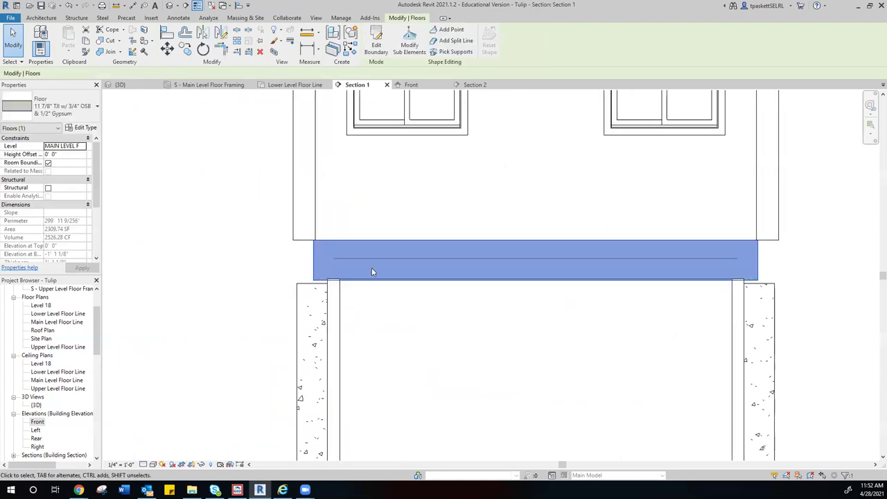
{"action": "left_click", "coordinate": [303, 276]}
{"action": "scroll", "coordinate": [407, 267], "scroll_direction": "down", "scroll_amount": 1}
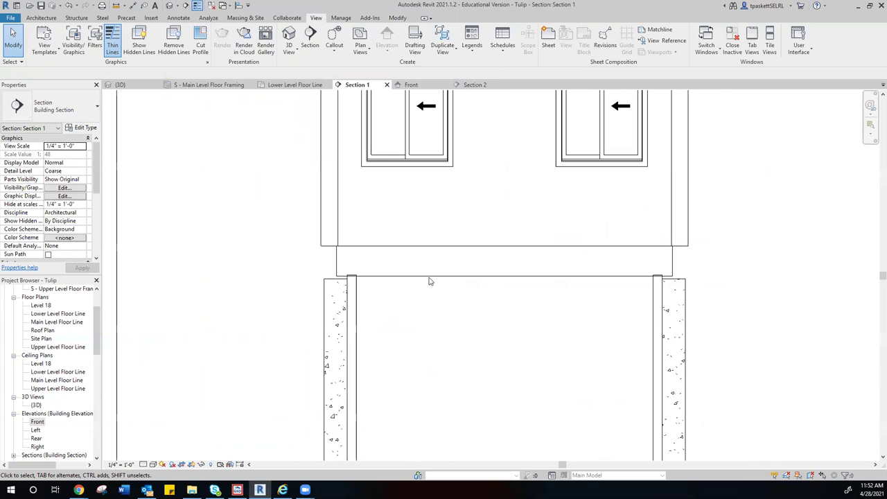
{"action": "left_click", "coordinate": [430, 278]}
{"action": "right_click", "coordinate": [431, 278]}
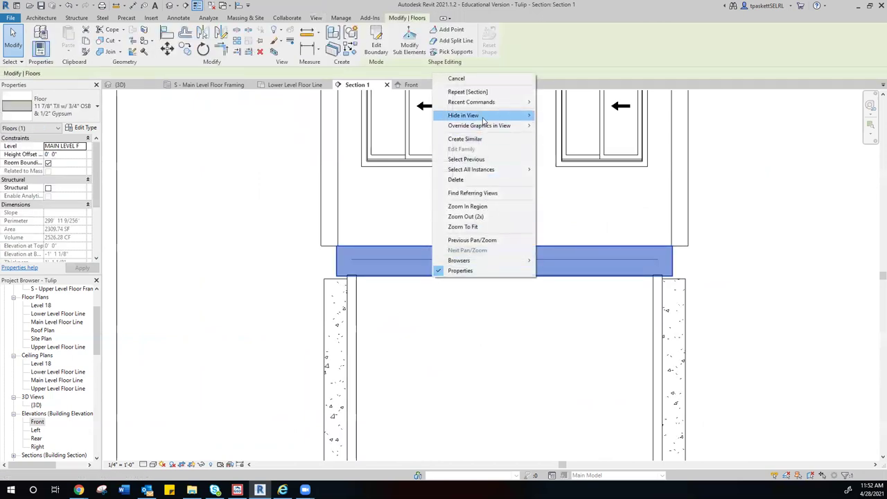
{"action": "mouse_move", "coordinate": [485, 115]}
{"action": "left_click", "coordinate": [557, 116]}
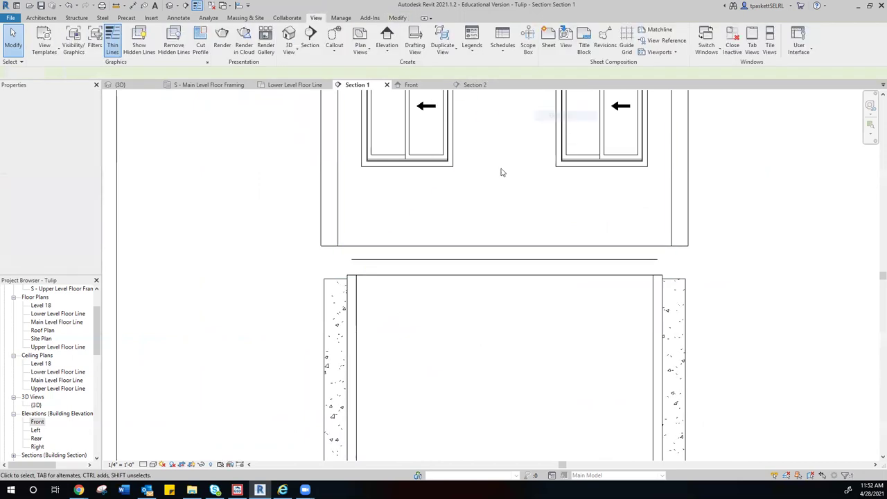
- Select the floor joist and set the section view's detail level to Fine
{"action": "left_click", "coordinate": [423, 259]}
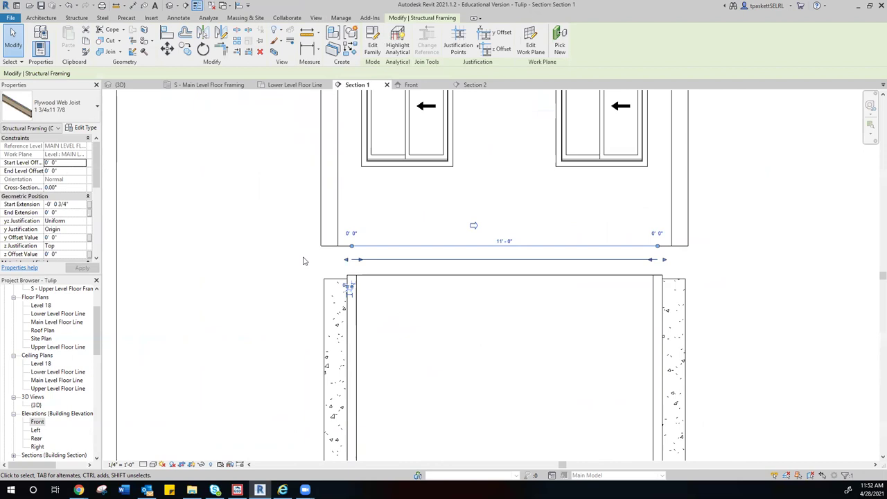
{"action": "left_click", "coordinate": [152, 464]}
{"action": "left_click", "coordinate": [143, 464]}
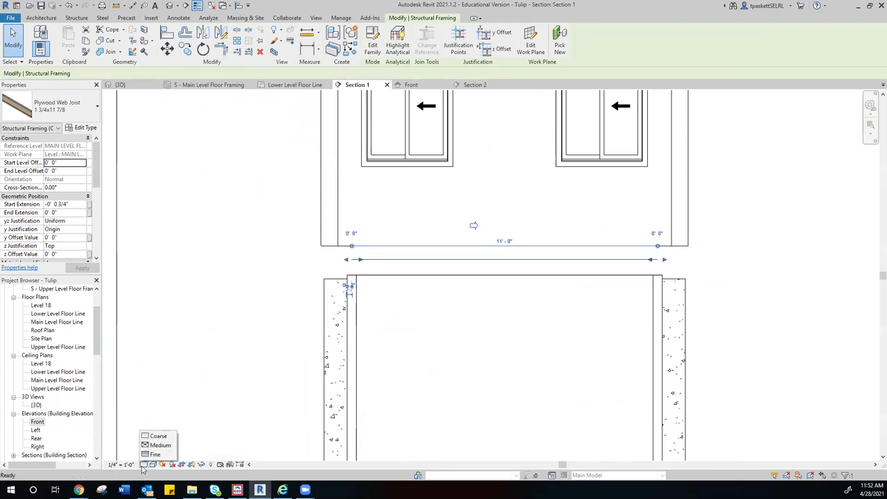
{"action": "left_click", "coordinate": [155, 453]}
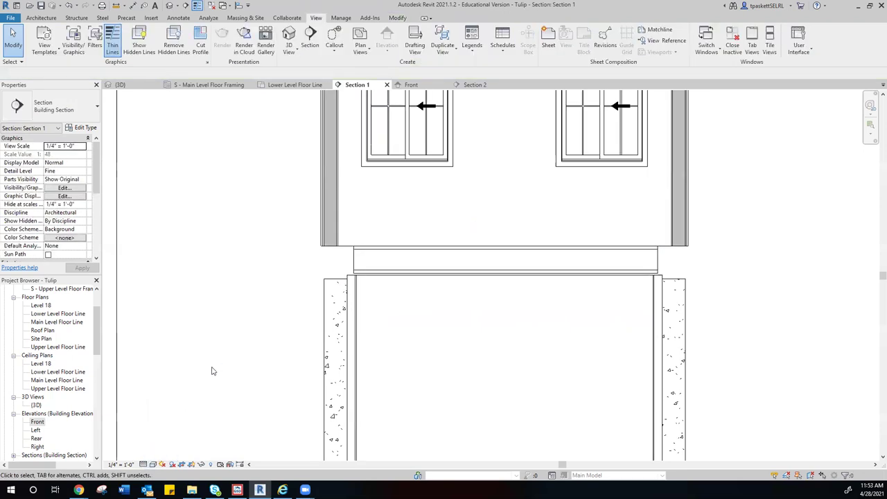
{"action": "left_click", "coordinate": [152, 464]}
{"action": "left_click", "coordinate": [145, 465]}
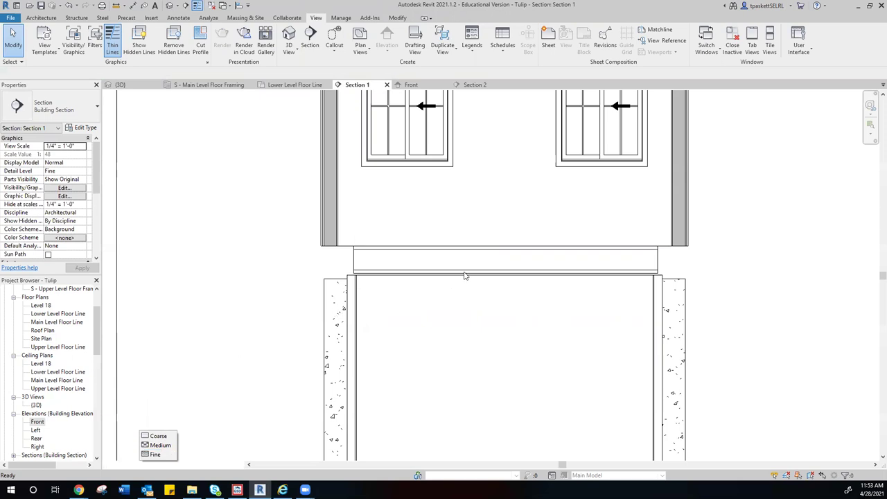
- Examine both ends of the plywood web joist where they meet the walls above and below
{"action": "left_click", "coordinate": [466, 273]}
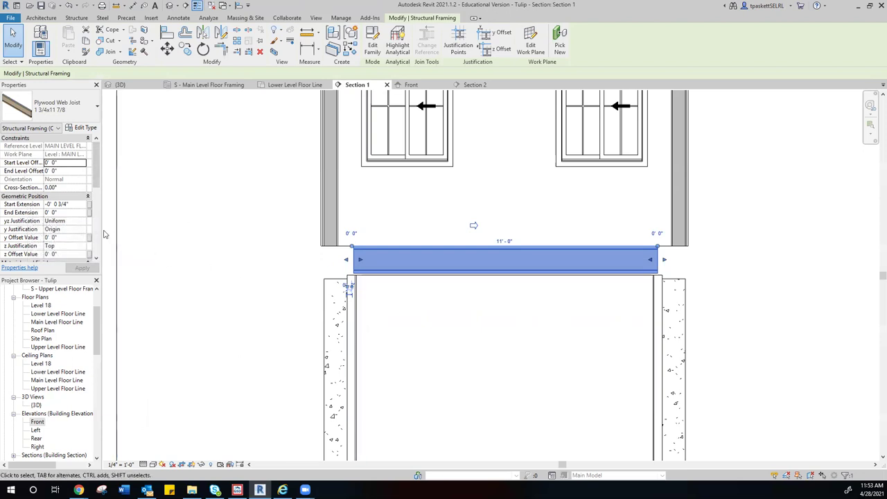
{"action": "scroll", "coordinate": [367, 251], "scroll_direction": "up", "scroll_amount": 6}
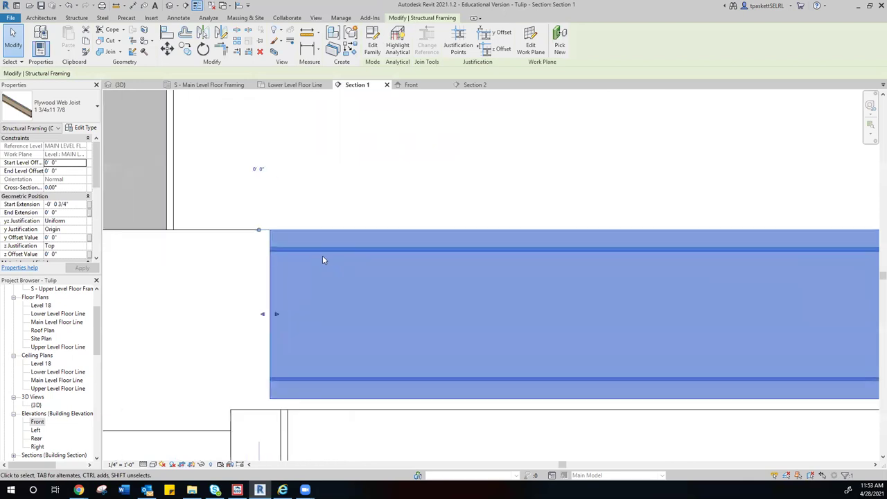
{"action": "scroll", "coordinate": [322, 259], "scroll_direction": "up", "scroll_amount": 2}
{"action": "scroll", "coordinate": [494, 311], "scroll_direction": "down", "scroll_amount": 4}
{"action": "middle_click_drag", "start_coordinate": [495, 311], "coordinate": [655, 327]}
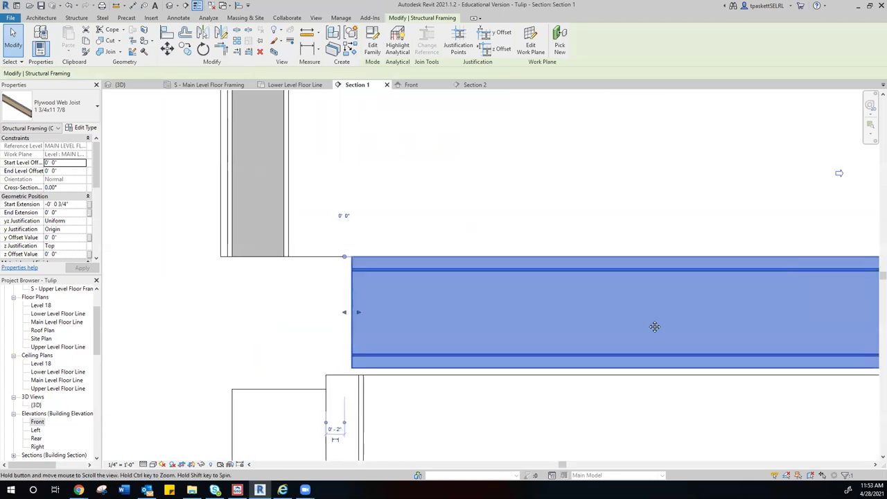
{"action": "scroll", "coordinate": [702, 321], "scroll_direction": "right", "scroll_amount": 10, "text": "shift"}
{"action": "scroll", "coordinate": [636, 268], "scroll_direction": "up", "scroll_amount": 2}
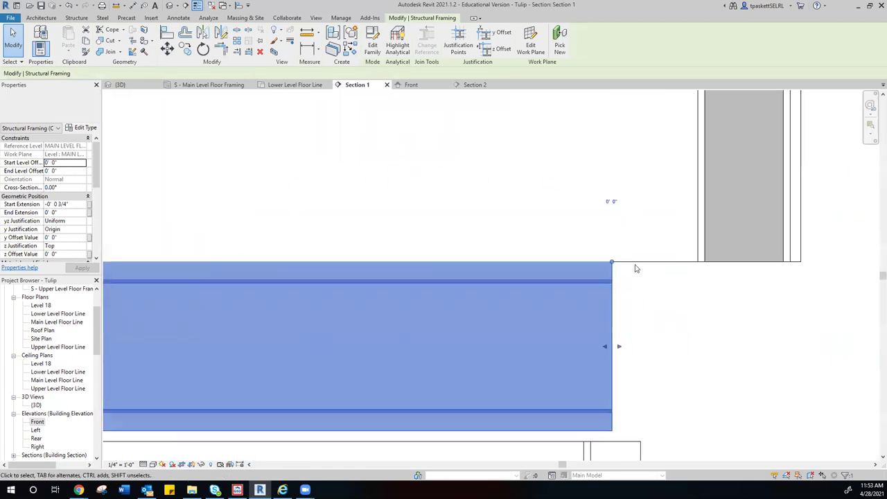
{"action": "scroll", "coordinate": [636, 268], "scroll_direction": "up", "scroll_amount": 1}
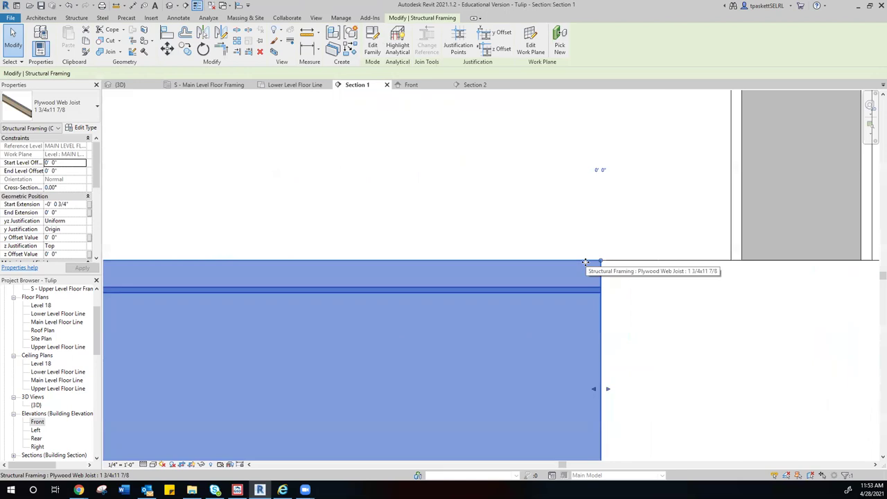
{"action": "scroll", "coordinate": [586, 262], "scroll_direction": "down", "scroll_amount": 6}
{"action": "left_click", "coordinate": [622, 313]}
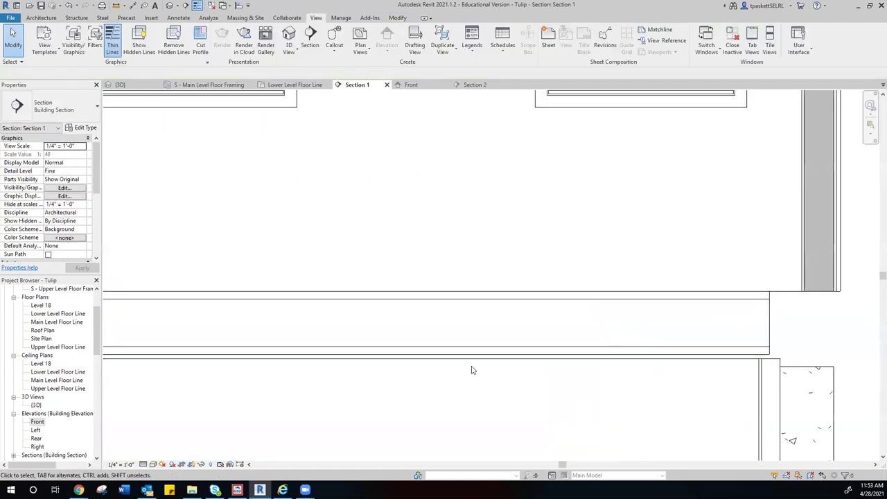
{"action": "scroll", "coordinate": [471, 370], "scroll_direction": "right", "scroll_amount": 10, "text": "shift"}
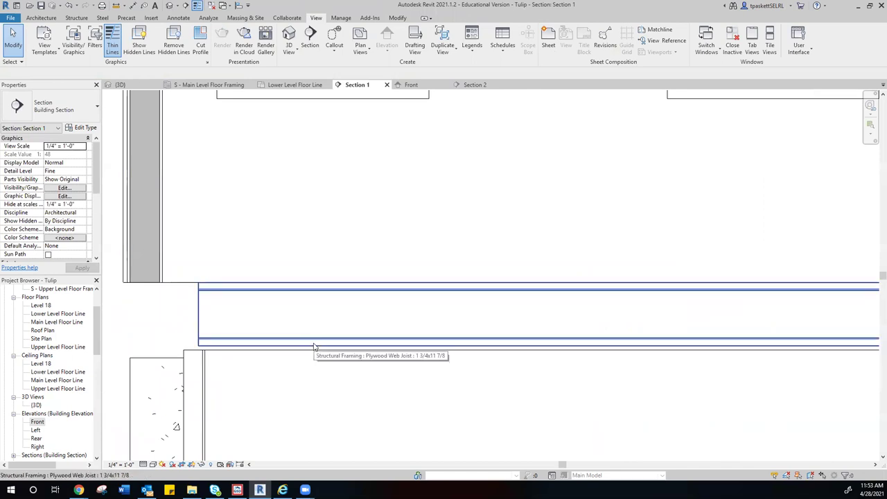
- Set the plywood web joist's start extension to 0
{"action": "left_click", "coordinate": [233, 342]}
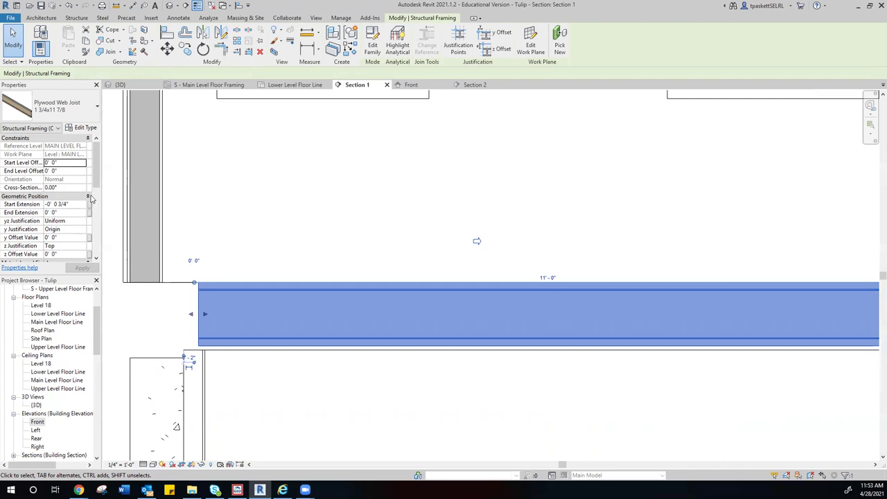
{"action": "left_click", "coordinate": [70, 205]}
{"action": "type", "text": "0"}
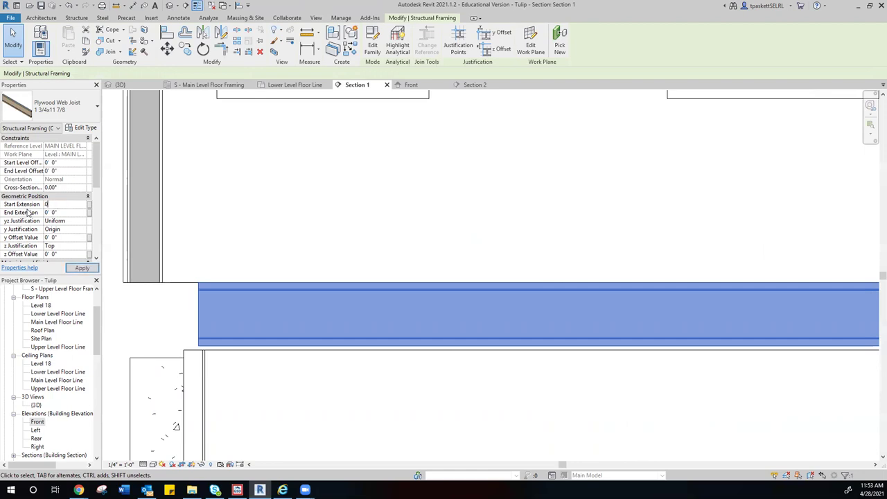
{"action": "left_click", "coordinate": [82, 267]}
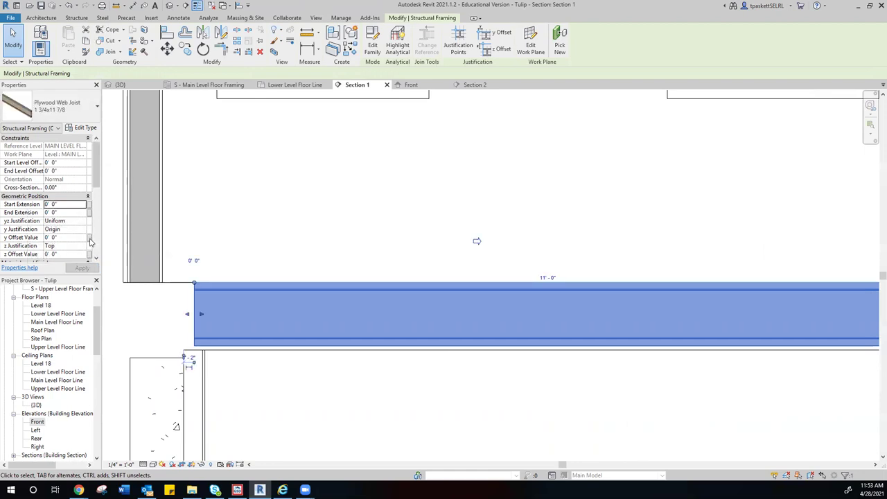
- Try setting the joist's start level offset to -.75 without an inch mark
{"action": "scroll", "coordinate": [98, 187], "scroll_direction": "down", "scroll_amount": 10}
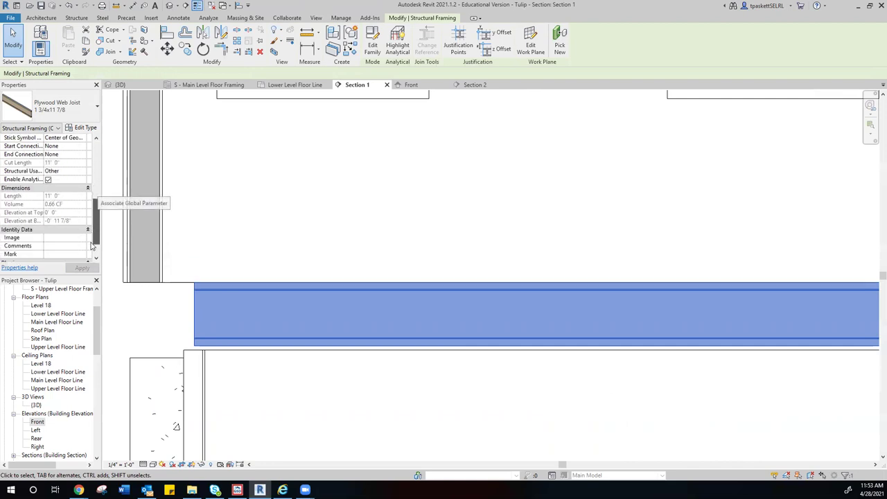
{"action": "scroll", "coordinate": [99, 157], "scroll_direction": "up", "scroll_amount": 10}
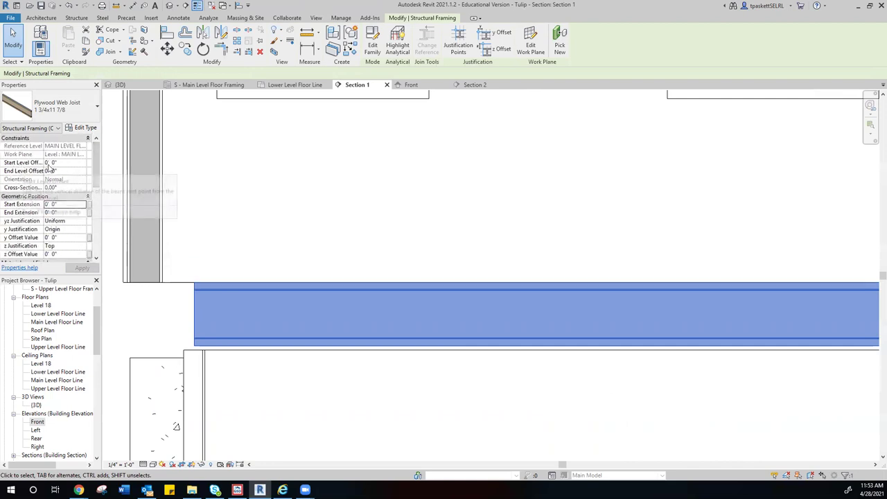
{"action": "left_click", "coordinate": [65, 163]}
{"action": "left_click_drag", "start_coordinate": [65, 163], "coordinate": [12, 171]}
{"action": "type", "text": "-.75"}
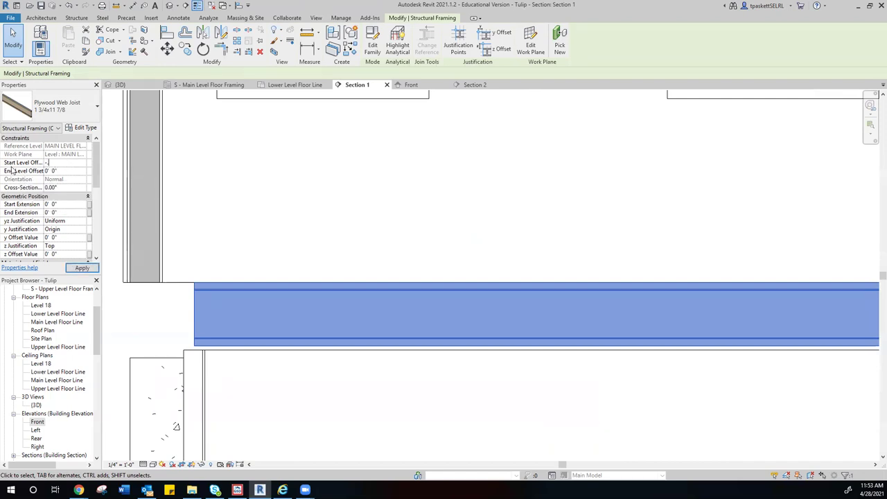
{"action": "left_click", "coordinate": [83, 267]}
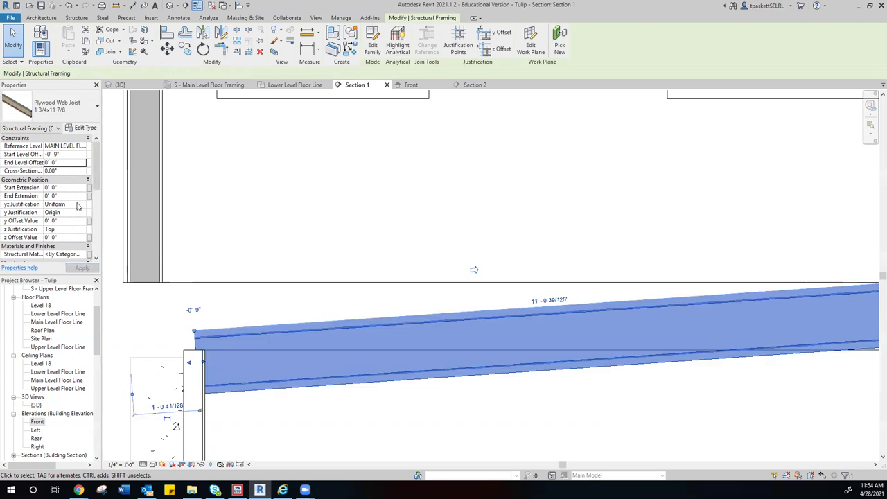
- Set the joist's start level offset to -0' 0 3/4"
{"action": "left_click", "coordinate": [58, 154]}
{"action": "left_click", "coordinate": [58, 154]}
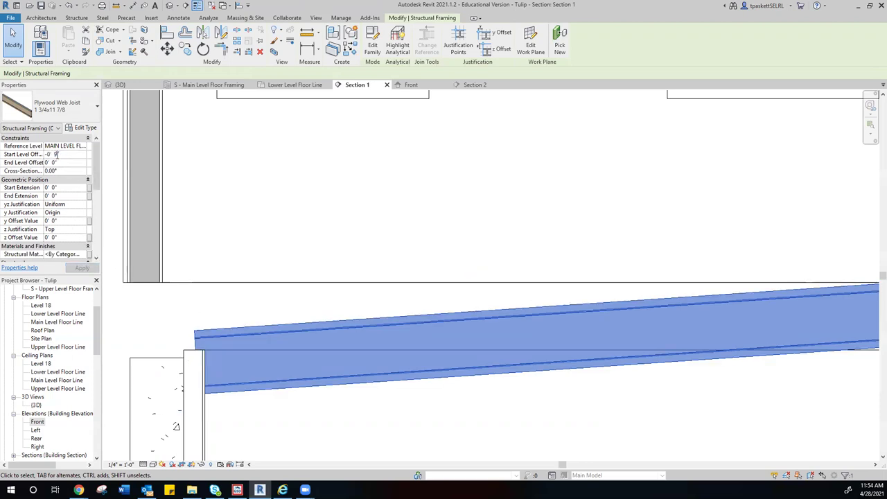
{"action": "type", "text": "7.5"}
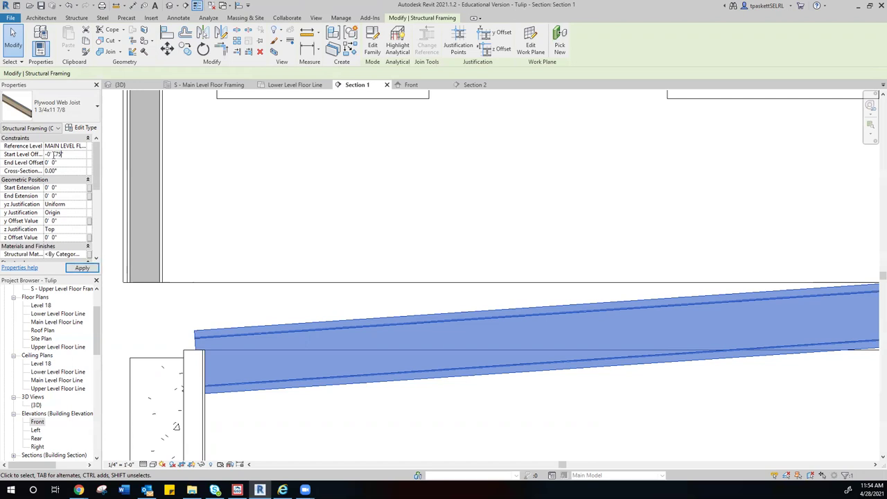
{"action": "left_click", "coordinate": [79, 267]}
- Set the joist's end level offset to -.75" to match its start offset
{"action": "scroll", "coordinate": [263, 337], "scroll_direction": "down", "scroll_amount": 3}
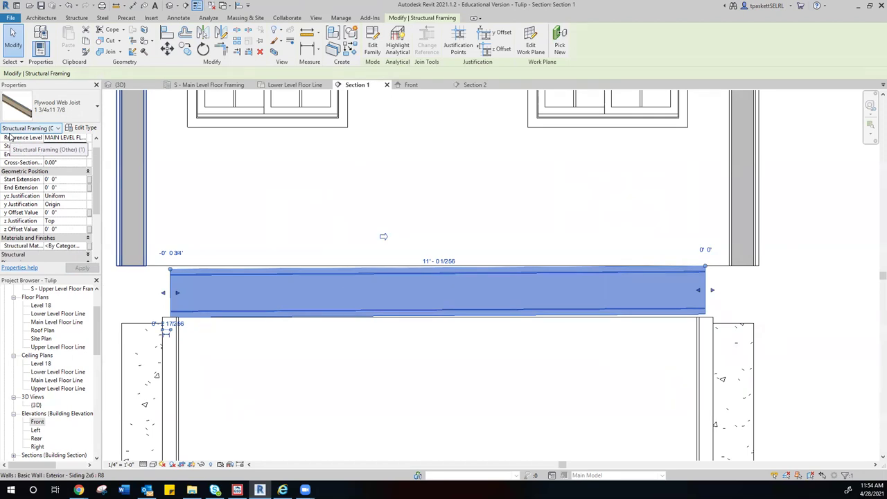
{"action": "scroll", "coordinate": [61, 188], "scroll_direction": "up", "scroll_amount": 1}
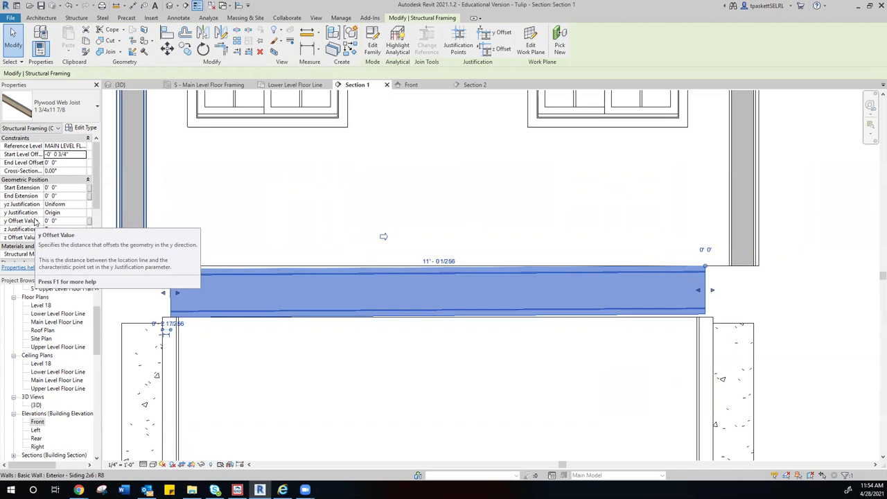
{"action": "key", "text": "Tab"}
{"action": "type", "text": "-.75"}
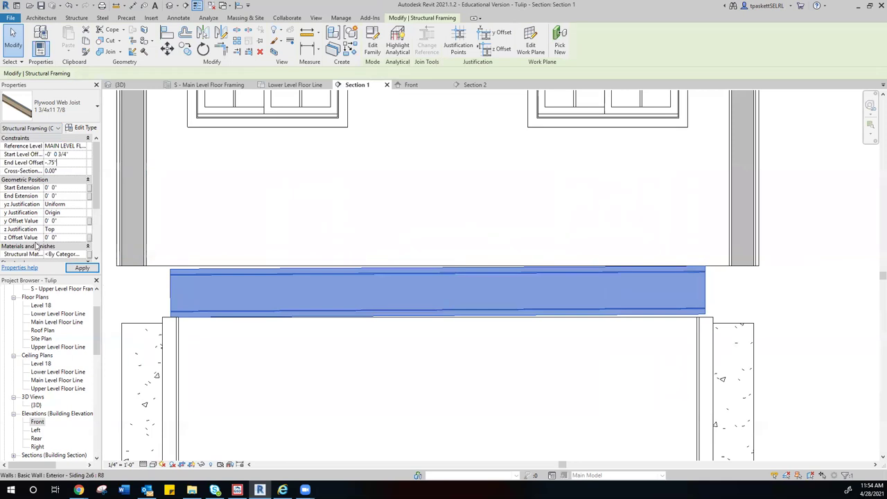
{"action": "left_click", "coordinate": [82, 267]}
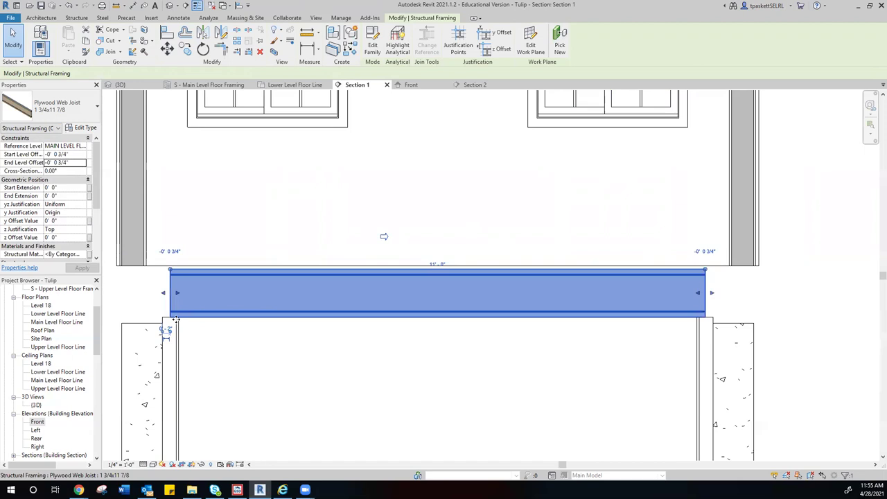
- Stretch the joist's start end outward over the concrete foundation wall, stopping just short of the wall's outer face
{"action": "scroll", "coordinate": [169, 315], "scroll_direction": "up", "scroll_amount": 5}
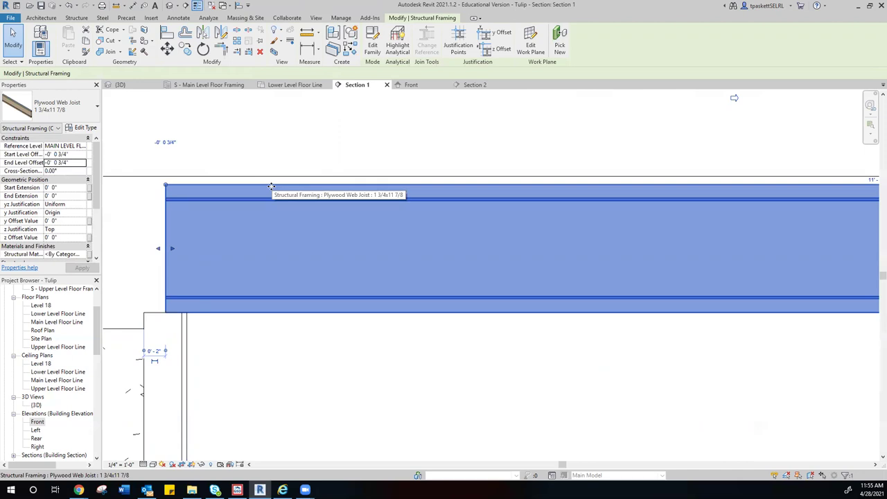
{"action": "scroll", "coordinate": [271, 187], "scroll_direction": "down", "scroll_amount": 5}
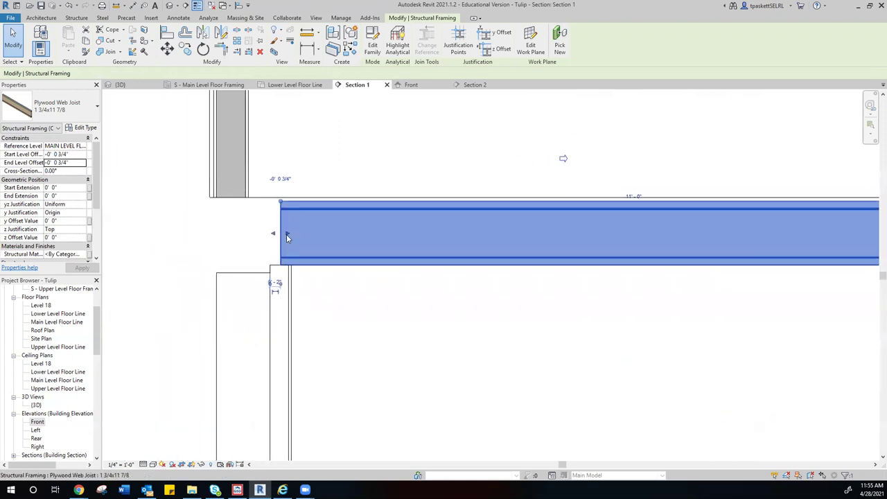
{"action": "mouse_move", "coordinate": [271, 236]}
{"action": "left_mouse_down"}
{"action": "mouse_move", "coordinate": [257, 234]}
{"action": "mouse_move", "coordinate": [266, 234]}
{"action": "left_mouse_up"}
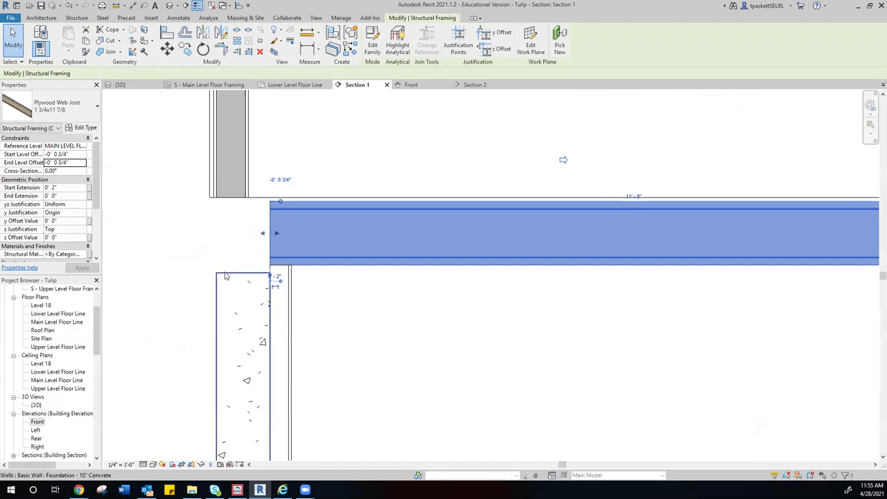
{"action": "left_click_drag", "start_coordinate": [263, 233], "coordinate": [223, 234]}
{"action": "left_click", "coordinate": [204, 251]}
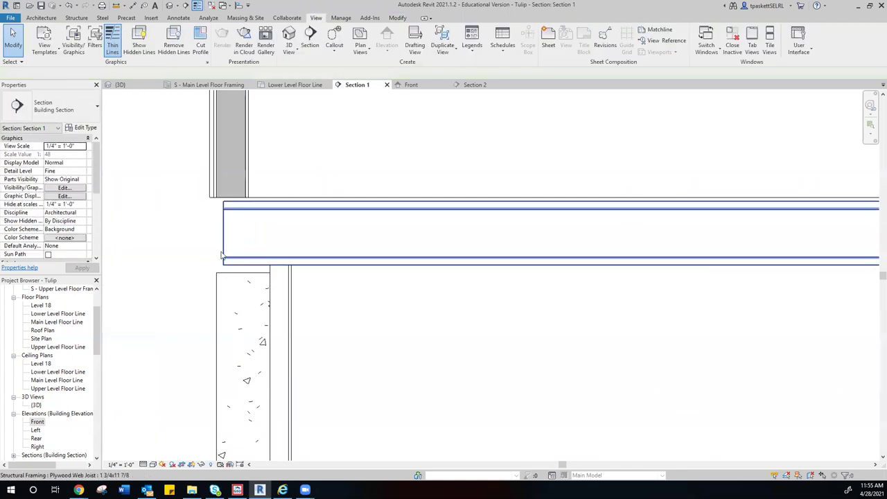
{"action": "scroll", "coordinate": [367, 263], "scroll_direction": "down", "scroll_amount": 4}
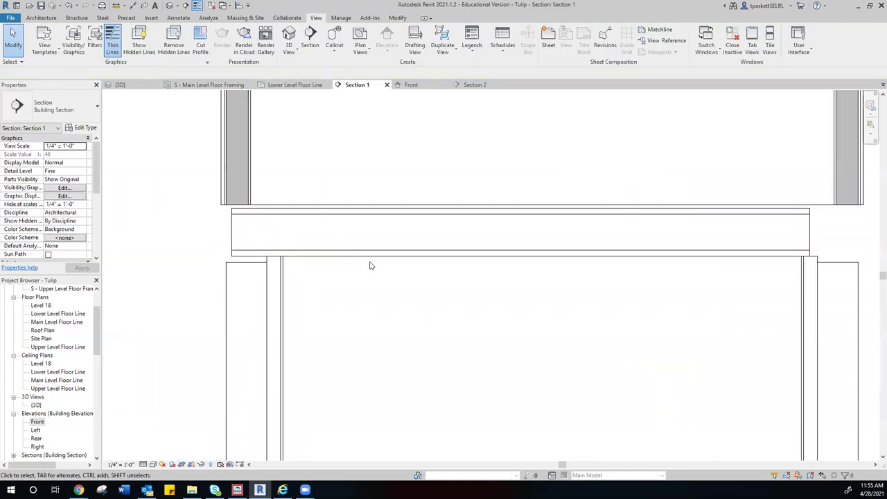
- Stretch the joist's opposite end outward over the other concrete foundation wall, stopping just short of the wall's outer face
{"action": "scroll", "coordinate": [492, 319], "scroll_direction": "up", "scroll_amount": 5}
{"action": "scroll", "coordinate": [521, 244], "scroll_direction": "up", "scroll_amount": 1}
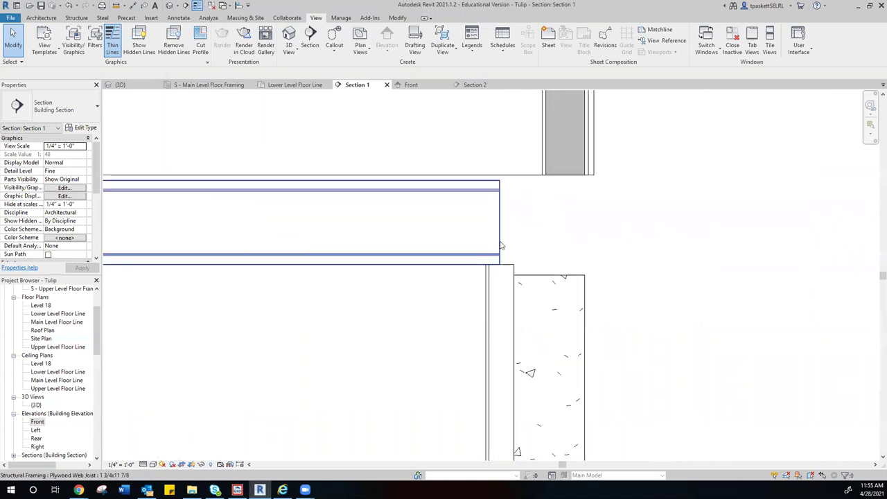
{"action": "left_click", "coordinate": [501, 242]}
{"action": "left_click_drag", "start_coordinate": [561, 223], "coordinate": [569, 222]}
{"action": "scroll", "coordinate": [361, 316], "scroll_direction": "down", "scroll_amount": 2}
{"action": "middle_click_drag", "start_coordinate": [361, 317], "coordinate": [482, 291]}
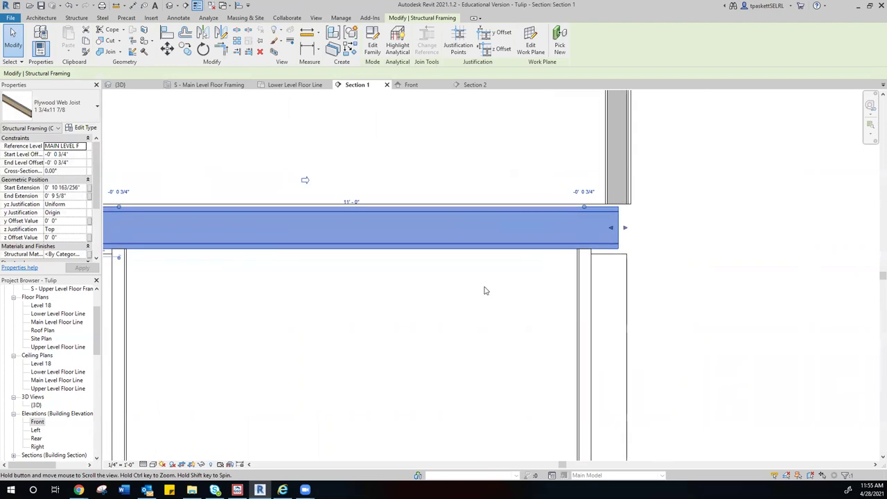
{"action": "scroll", "coordinate": [483, 291], "scroll_direction": "down", "scroll_amount": 2}
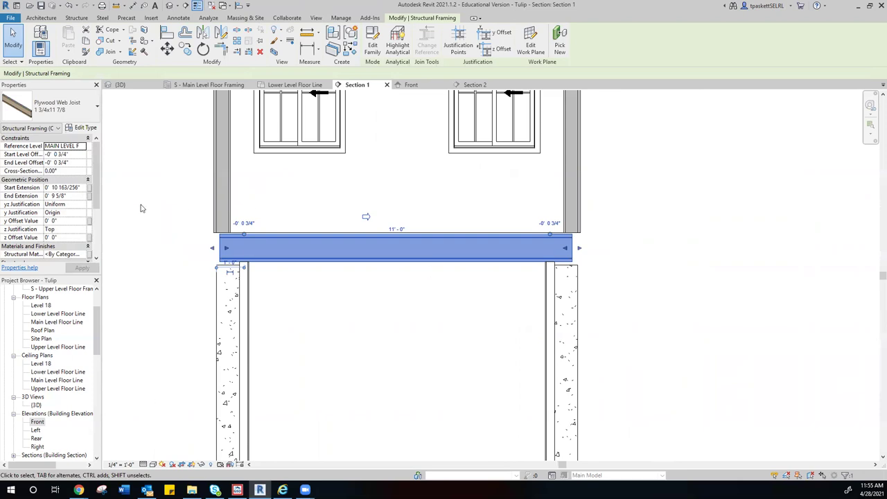
- Open the S - Main Level Floor Framing plan and start an Array with the plywood web joist as the selected element
{"action": "left_click", "coordinate": [227, 89]}
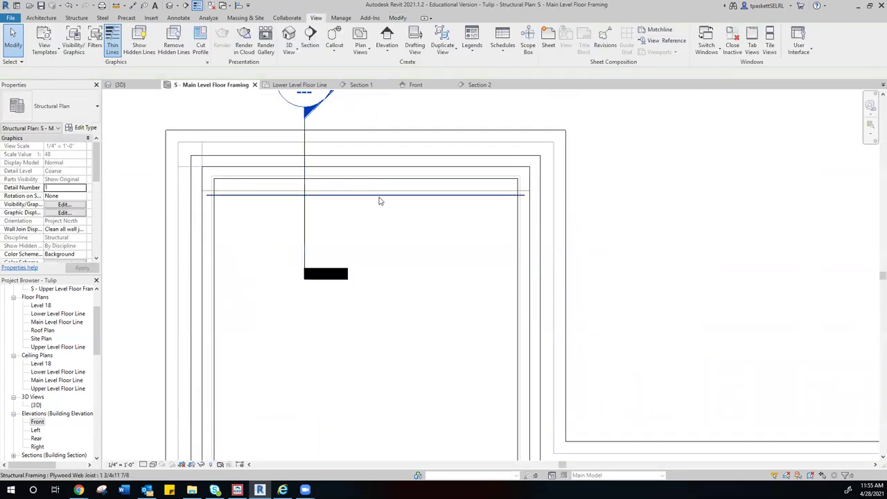
{"action": "scroll", "coordinate": [402, 257], "scroll_direction": "down", "scroll_amount": 3}
{"action": "middle_click_drag", "start_coordinate": [402, 257], "coordinate": [412, 146]}
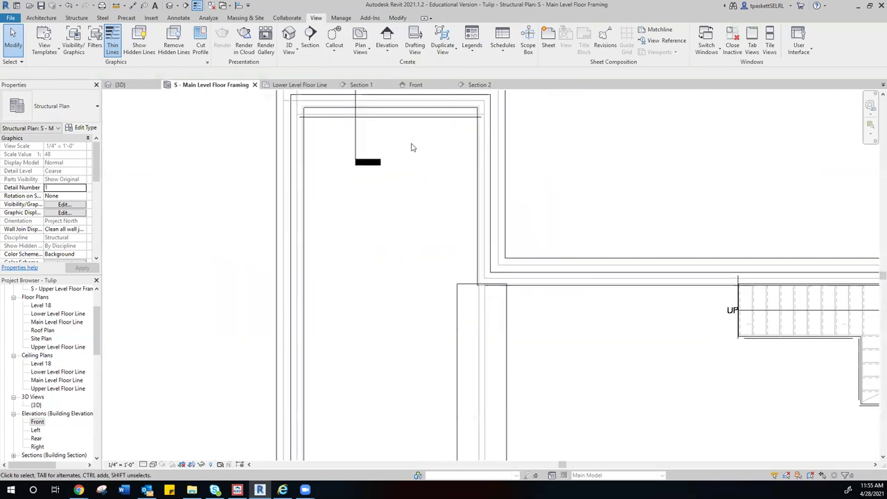
{"action": "scroll", "coordinate": [409, 222], "scroll_direction": "down", "scroll_amount": 2}
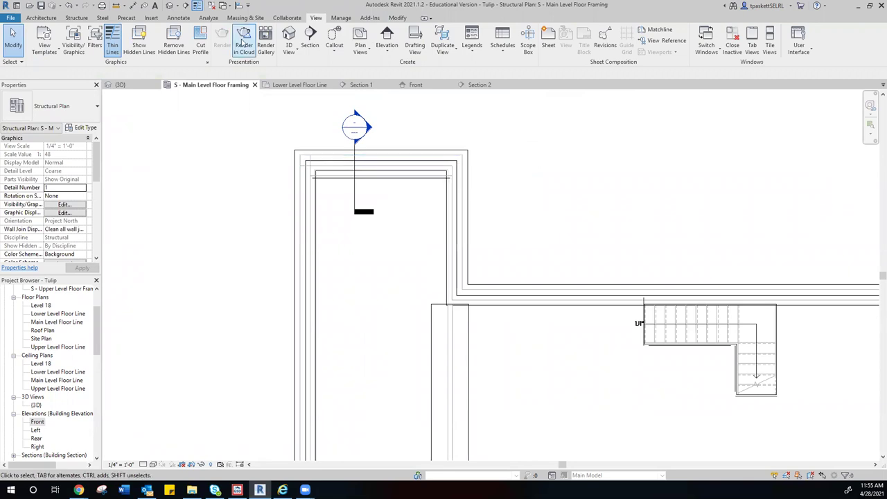
{"action": "left_click", "coordinate": [400, 19]}
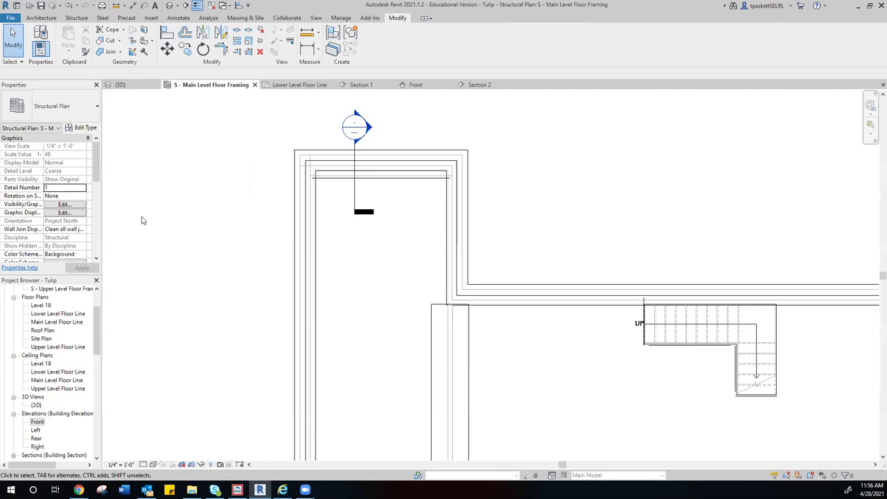
{"action": "left_click", "coordinate": [236, 40]}
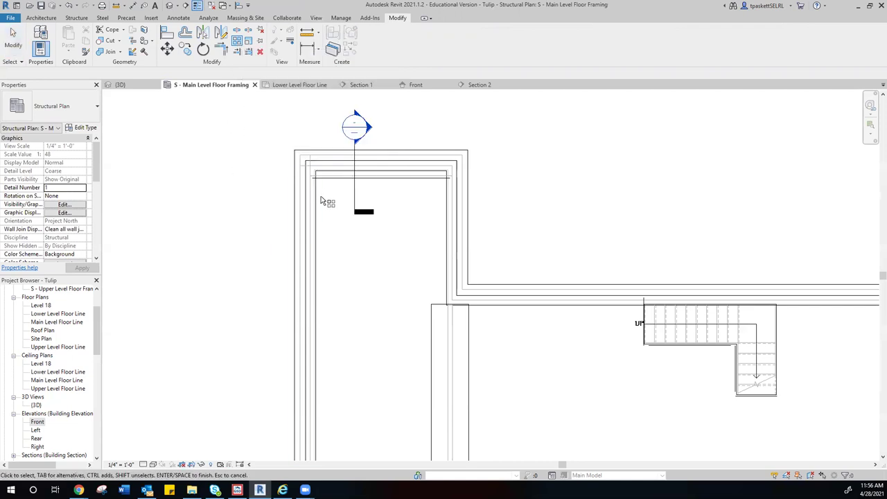
{"action": "right_click", "coordinate": [275, 181]}
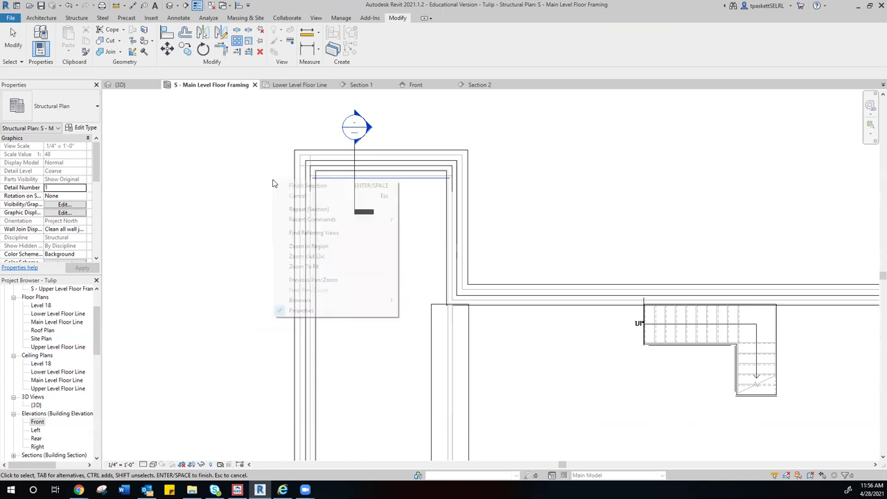
{"action": "left_click", "coordinate": [292, 189]}
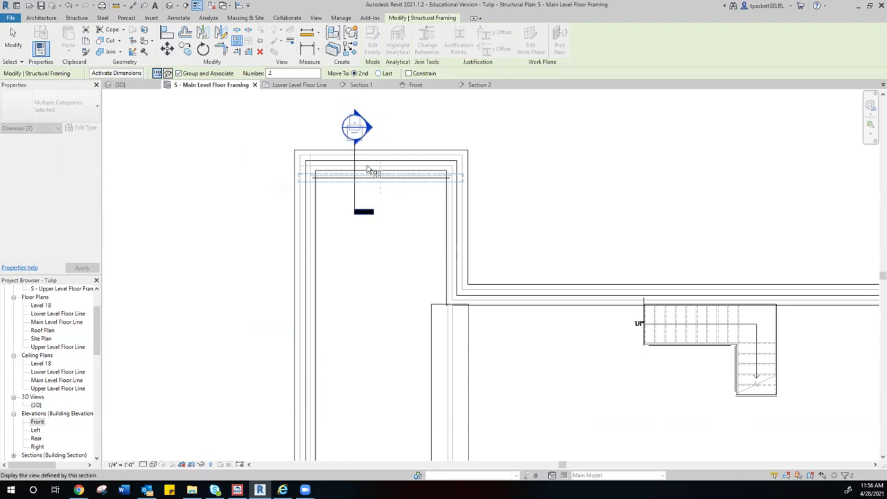
- Configure the linear array to move to the last position, with Group and Associate off and dimensions activated
{"action": "left_click", "coordinate": [378, 73]}
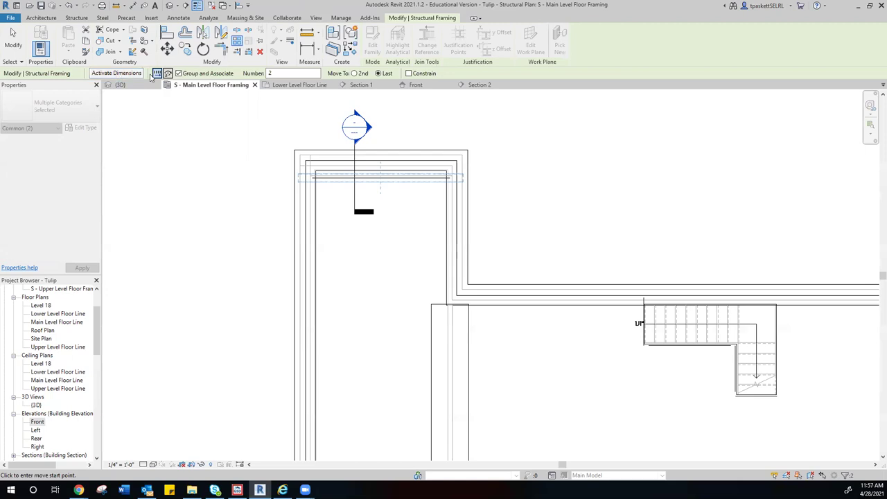
{"action": "left_click", "coordinate": [178, 73]}
{"action": "left_click", "coordinate": [274, 74]}
{"action": "left_click", "coordinate": [179, 74]}
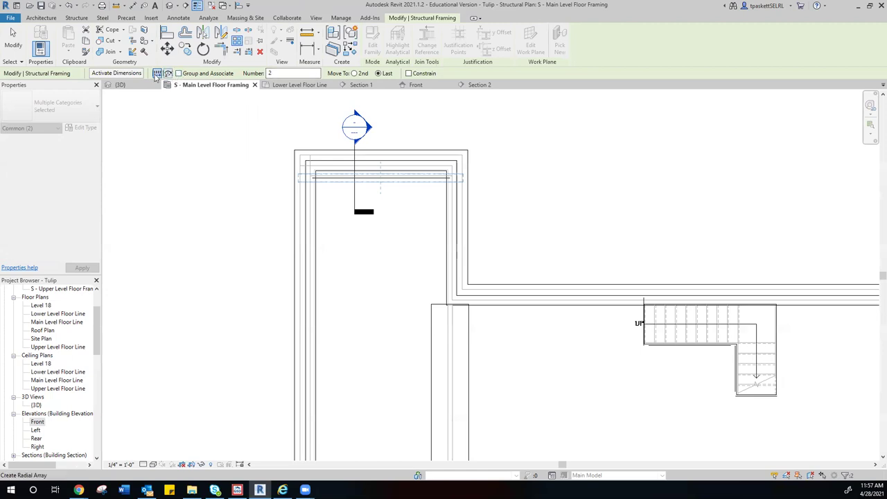
{"action": "left_click", "coordinate": [118, 73]}
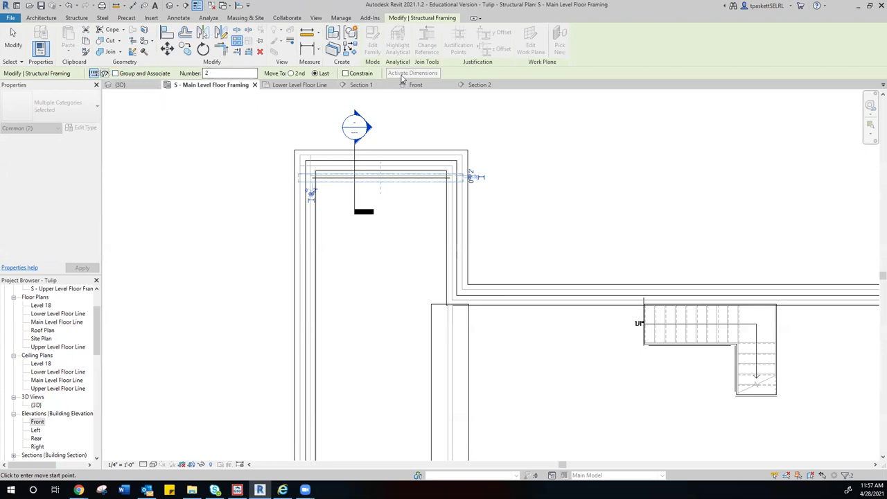
- Array 32 joists from the joist's start end straight down the plan to the lower foundation wall
{"action": "left_click", "coordinate": [313, 182]}
{"action": "scroll", "coordinate": [323, 267], "scroll_direction": "down", "scroll_amount": 2}
{"action": "middle_click_drag", "start_coordinate": [343, 296], "coordinate": [366, 155]}
{"action": "scroll", "coordinate": [339, 298], "scroll_direction": "down", "scroll_amount": 2}
{"action": "scroll", "coordinate": [335, 328], "scroll_direction": "up", "scroll_amount": 1}
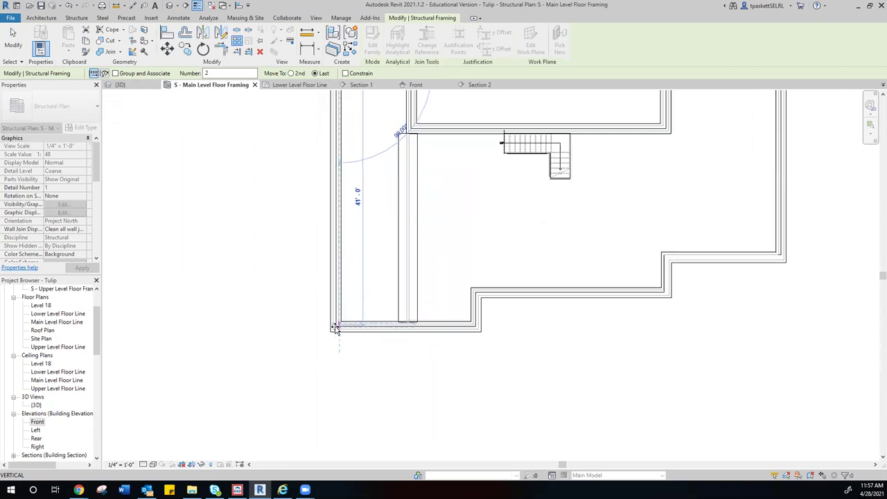
{"action": "scroll", "coordinate": [334, 329], "scroll_direction": "up", "scroll_amount": 1}
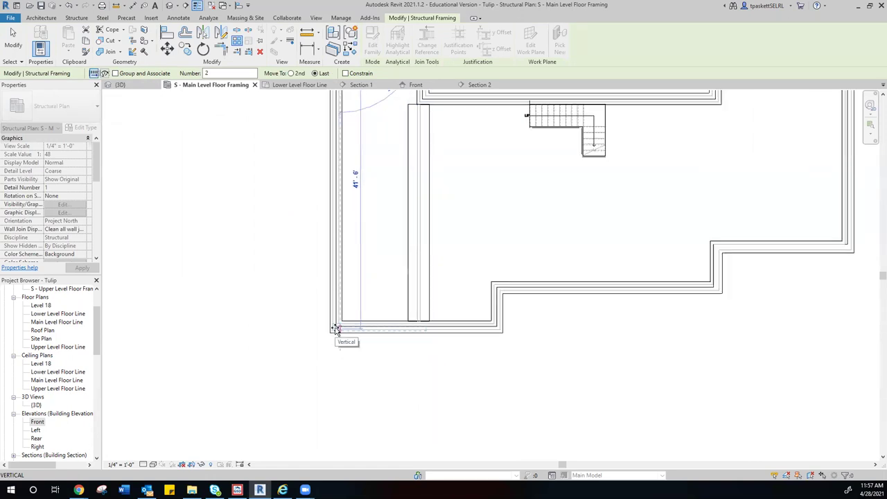
{"action": "scroll", "coordinate": [336, 331], "scroll_direction": "down", "scroll_amount": 1}
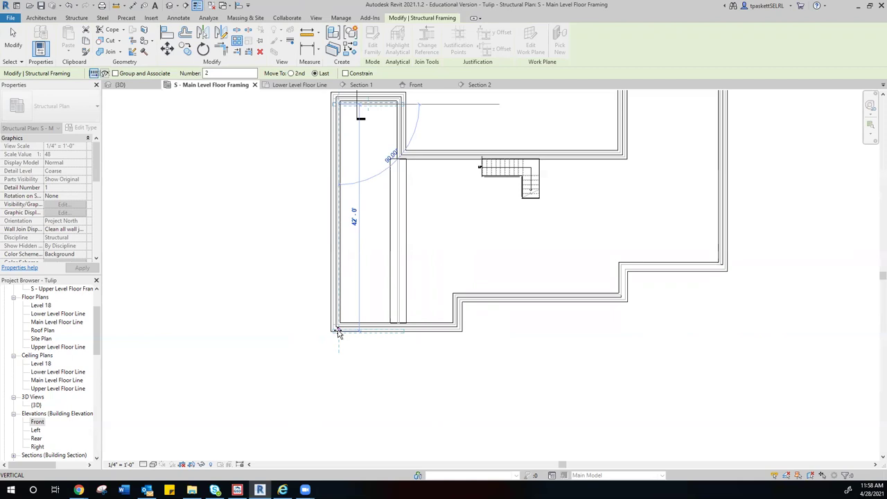
{"action": "double_click", "coordinate": [207, 73]}
{"action": "type", "text": "32"}
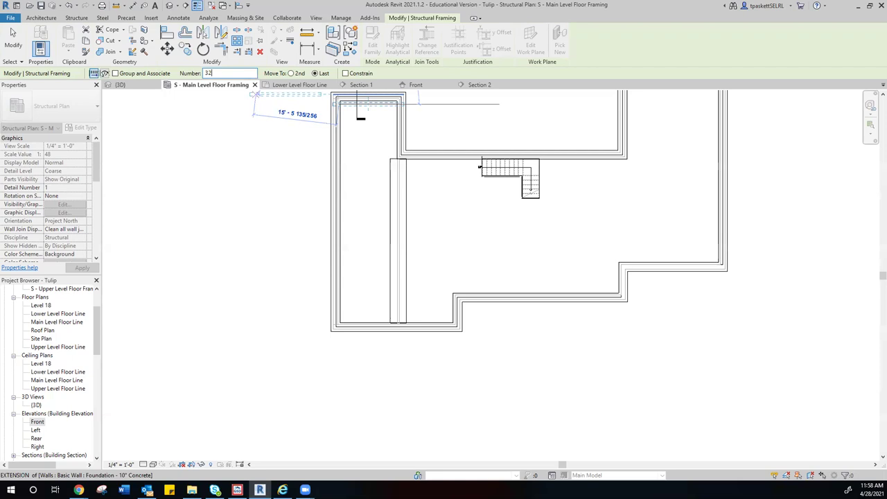
{"action": "left_click", "coordinate": [339, 327]}
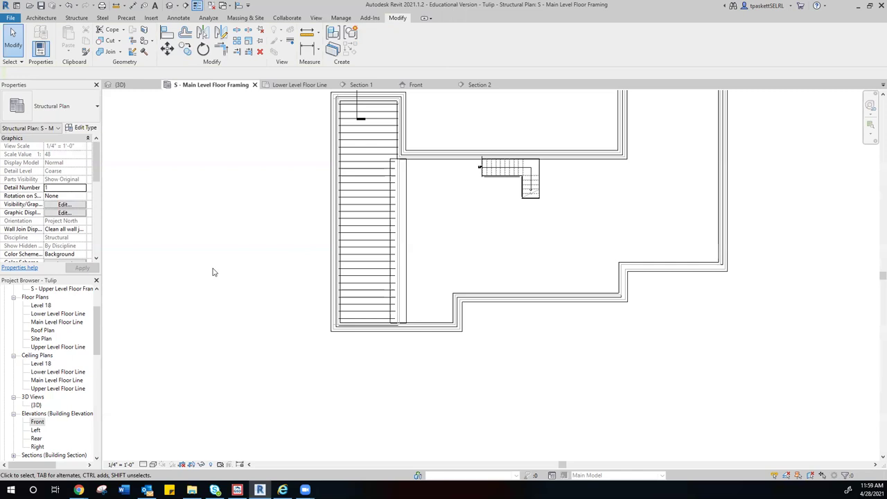
- Offset copies of the lowest joist at 1' 6" spacing outward beyond the lower foundation wall
{"action": "left_click", "coordinate": [185, 33]}
{"action": "double_click", "coordinate": [114, 73]}
{"action": "type", "text": "1.5"}
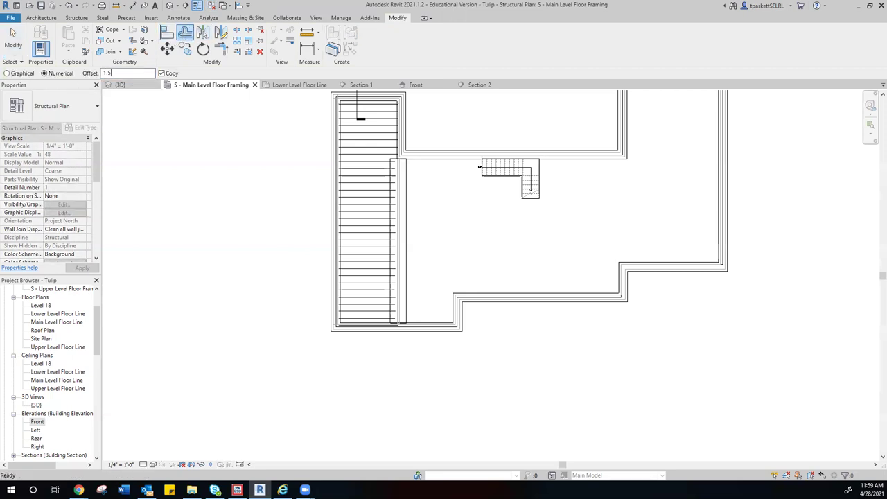
{"action": "key", "text": "Return"}
{"action": "scroll", "coordinate": [361, 334], "scroll_direction": "up", "scroll_amount": 3}
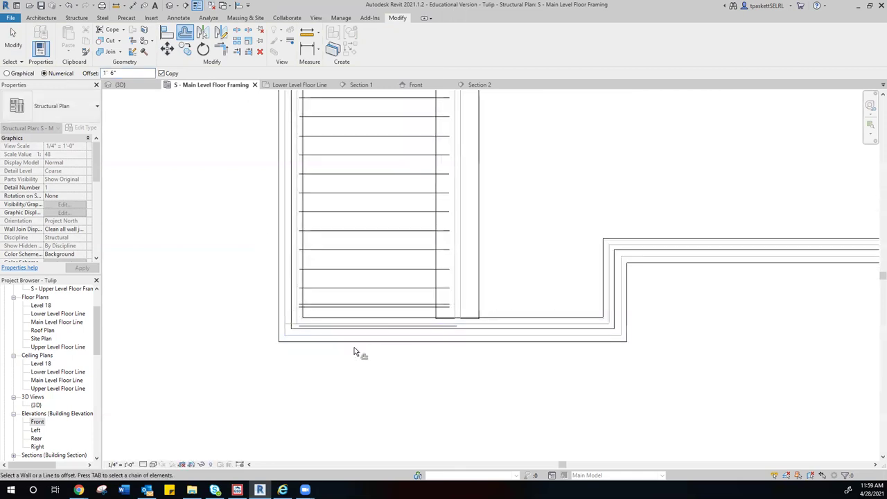
{"action": "left_click", "coordinate": [351, 342]}
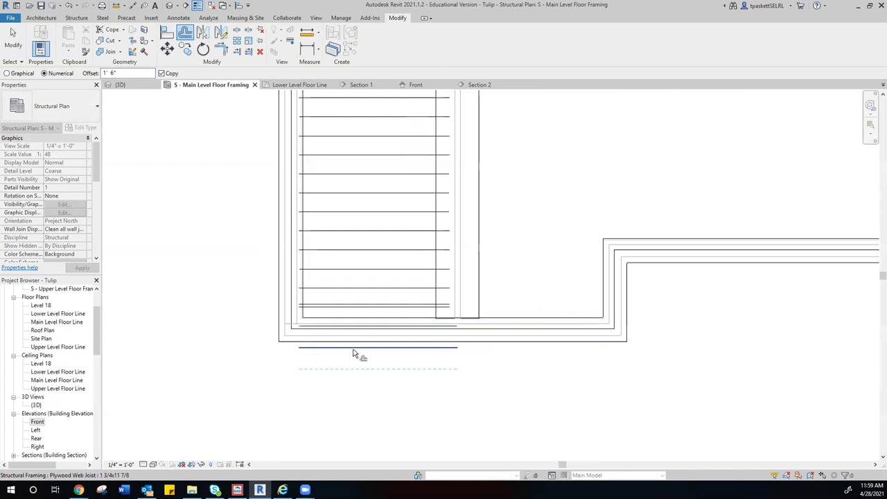
{"action": "left_click", "coordinate": [358, 374]}
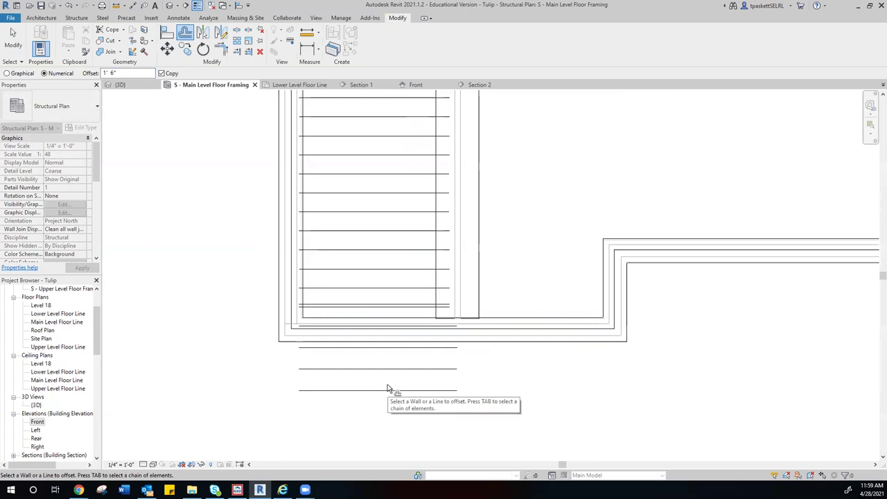
- Delete the offset joist copies lying outside the lower foundation wall
{"action": "key", "text": "Escape"}
{"action": "left_click_drag", "start_coordinate": [355, 429], "coordinate": [275, 351]}
{"action": "key", "text": "Delete"}
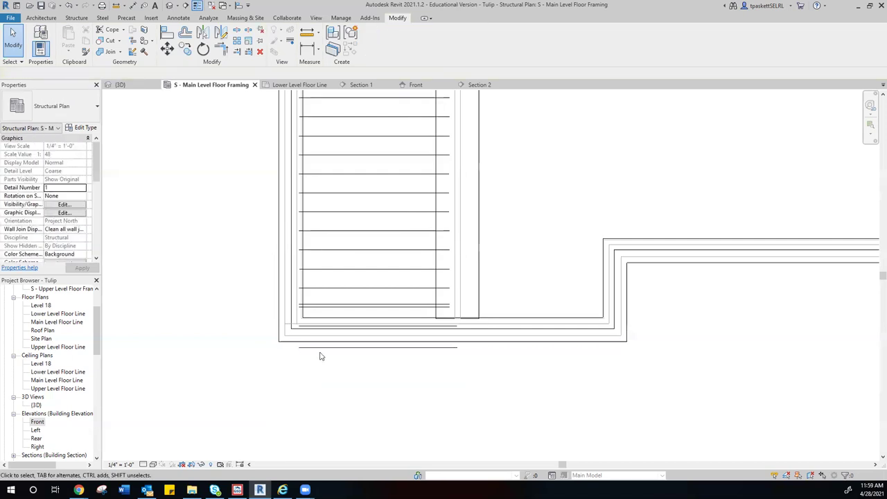
{"action": "left_click", "coordinate": [318, 349]}
{"action": "key", "text": "Escape"}
{"action": "scroll", "coordinate": [310, 333], "scroll_direction": "up", "scroll_amount": 5}
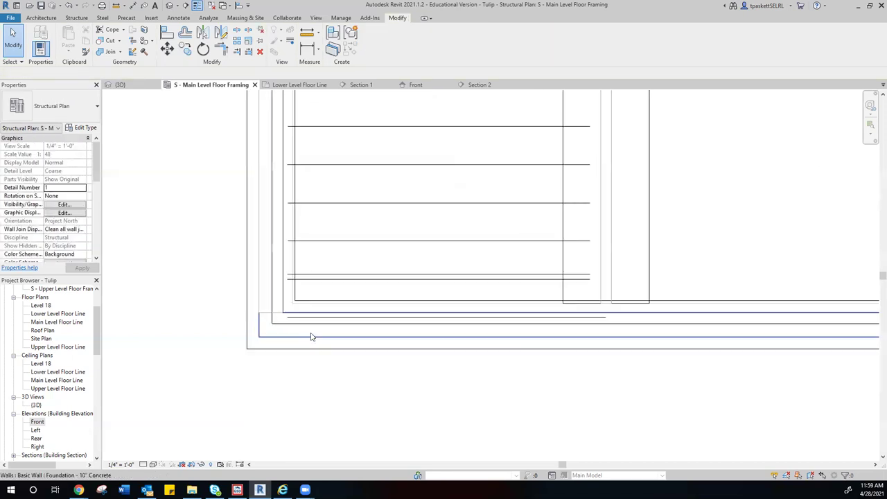
- Delete the redundant joist that nearly overlaps the last arrayed joist just inside the lower foundation wall
{"action": "left_click", "coordinate": [318, 266]}
{"action": "key", "text": "Delete"}
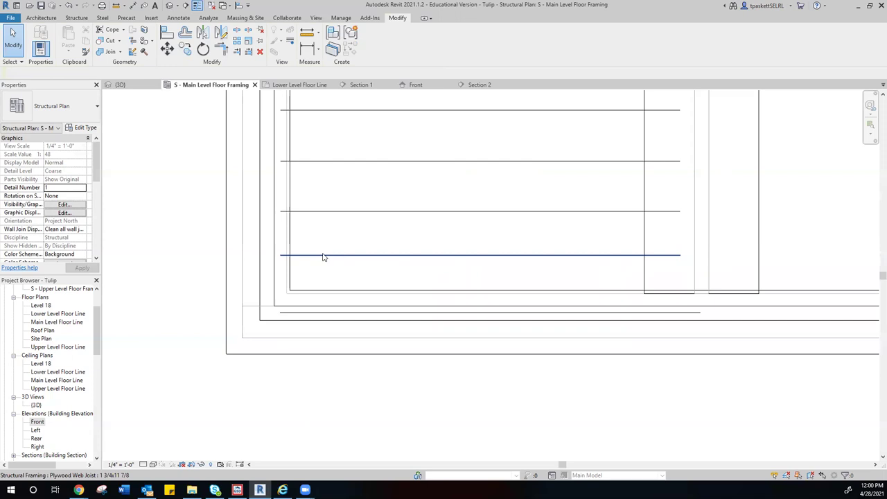
{"action": "scroll", "coordinate": [323, 257], "scroll_direction": "down", "scroll_amount": 5}
{"action": "middle_click_drag", "start_coordinate": [336, 259], "coordinate": [351, 275]}
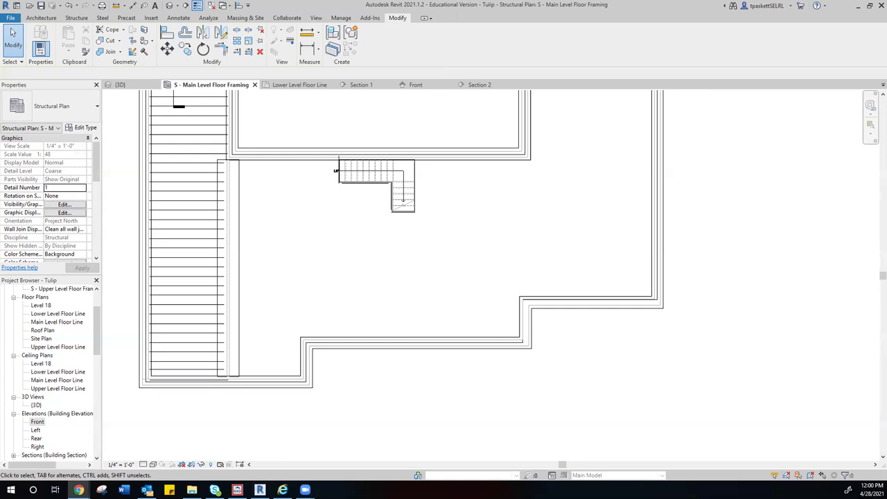
- Switch to Chrome and examine the widths and depths of TimberStrand, Microllam and Parallam lumber in the Trus Joist specifier's guide
{"action": "left_click", "coordinate": [79, 490]}
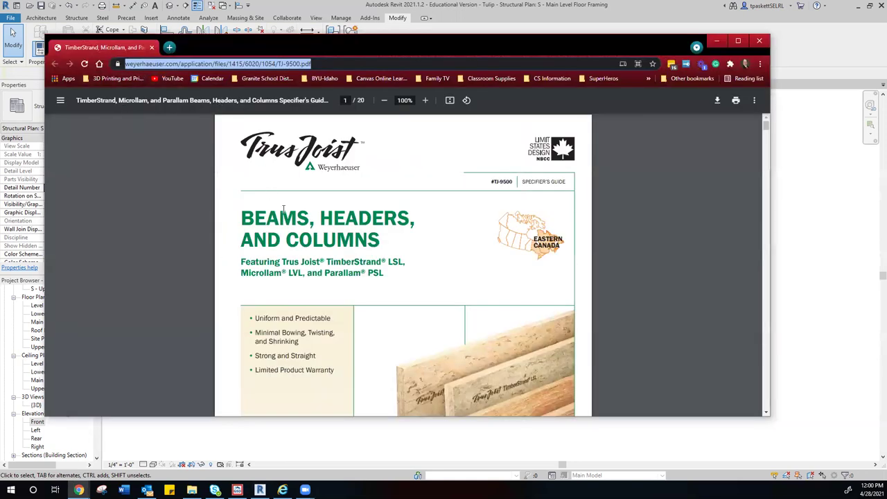
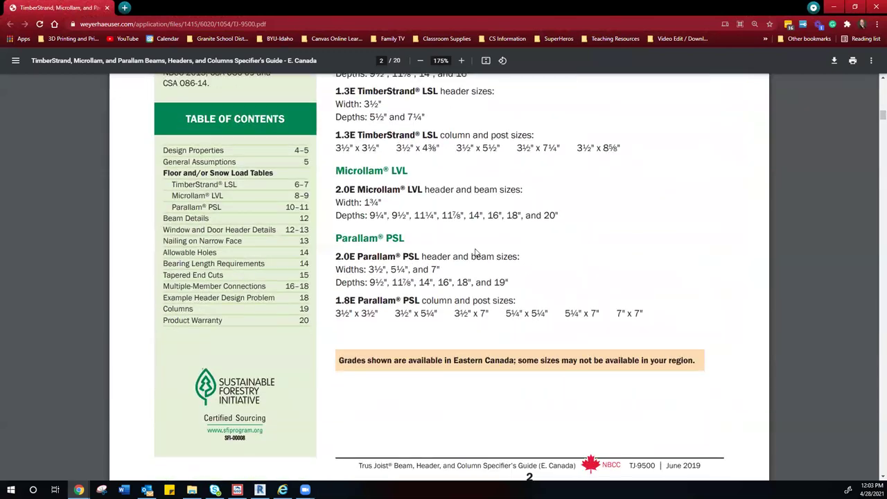
{"action": "scroll", "coordinate": [476, 254], "scroll_direction": "up", "scroll_amount": 1}
{"action": "scroll", "coordinate": [476, 253], "scroll_direction": "up", "scroll_amount": 5}
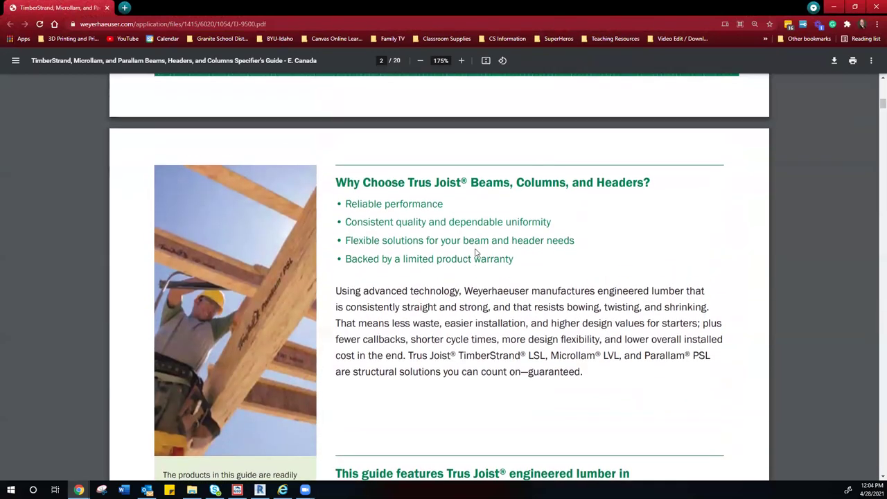
{"action": "scroll", "coordinate": [476, 253], "scroll_direction": "down", "scroll_amount": 6}
{"action": "scroll", "coordinate": [476, 254], "scroll_direction": "up", "scroll_amount": 1}
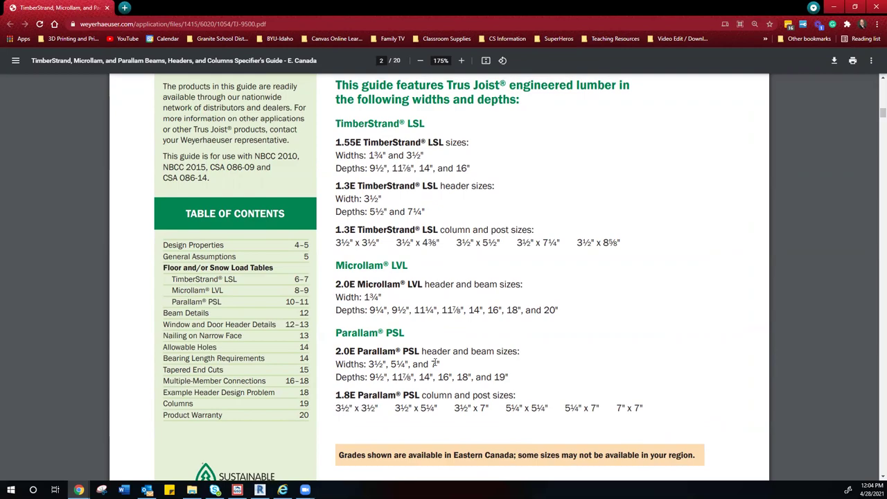
- Review the guide's Structural Solutions page for LSL, LVL and PSL beams and its Factored Resistances table
{"action": "scroll", "coordinate": [435, 362], "scroll_direction": "down", "scroll_amount": 10}
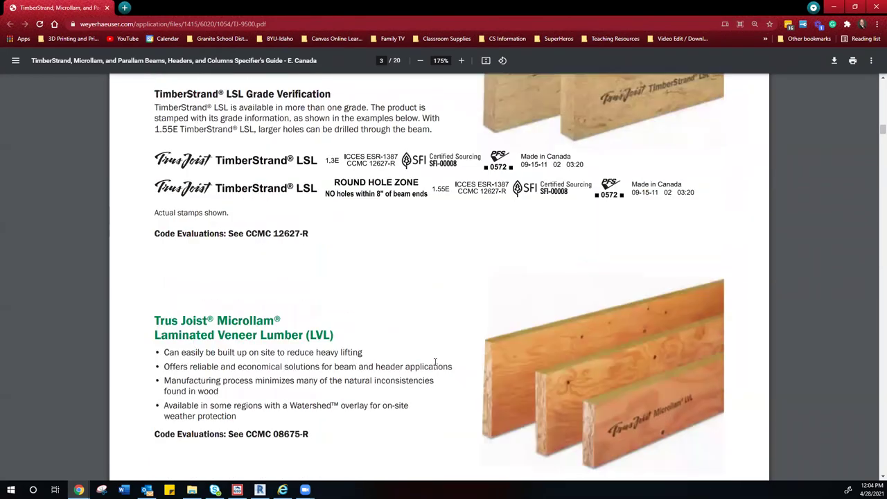
{"action": "scroll", "coordinate": [435, 361], "scroll_direction": "down", "scroll_amount": 3}
{"action": "scroll", "coordinate": [435, 361], "scroll_direction": "up", "scroll_amount": 5}
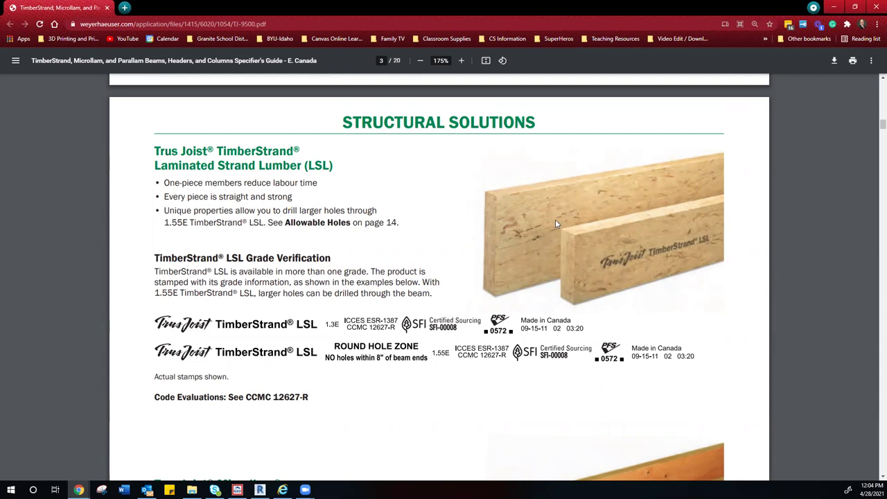
{"action": "scroll", "coordinate": [555, 225], "scroll_direction": "down", "scroll_amount": 4}
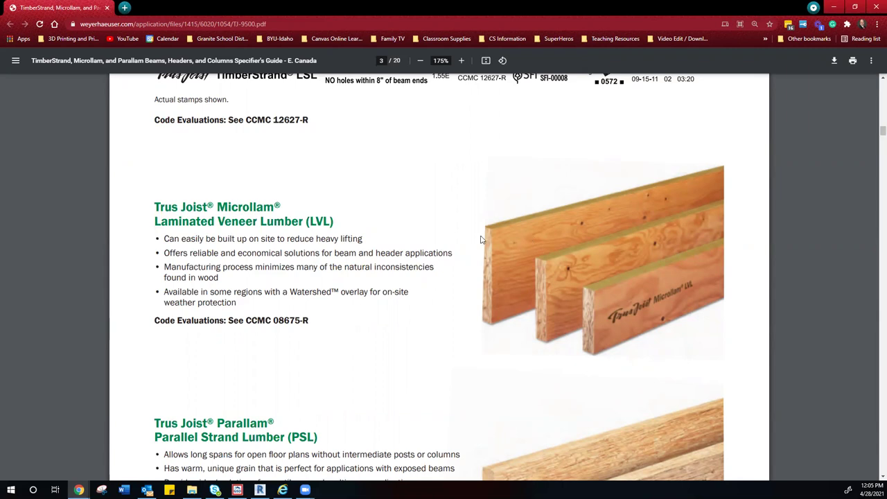
{"action": "scroll", "coordinate": [462, 239], "scroll_direction": "down", "scroll_amount": 4}
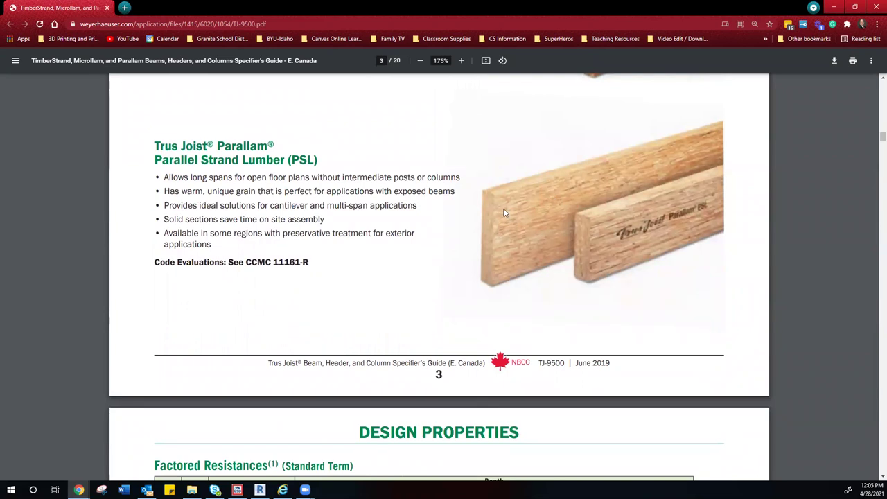
{"action": "scroll", "coordinate": [504, 213], "scroll_direction": "down", "scroll_amount": 5}
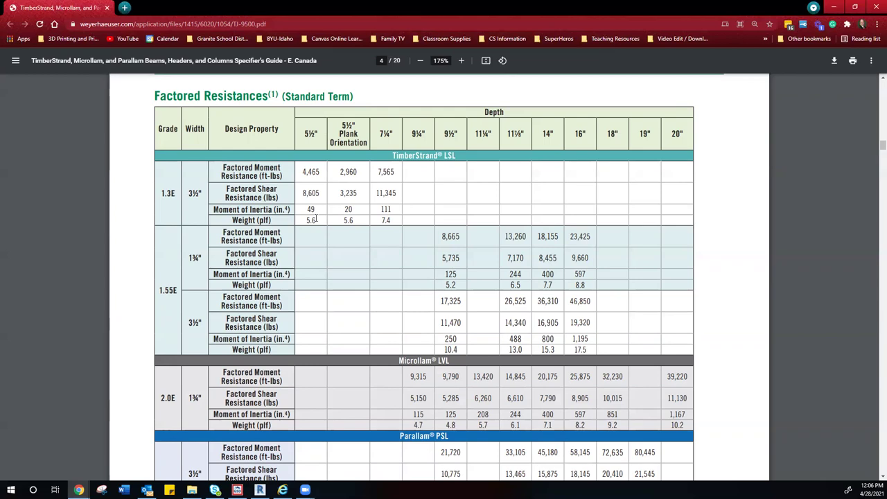
- Review the guide's Parallam PSL factored resistances and the General Assumptions for products shown
{"action": "scroll", "coordinate": [316, 219], "scroll_direction": "down", "scroll_amount": 10}
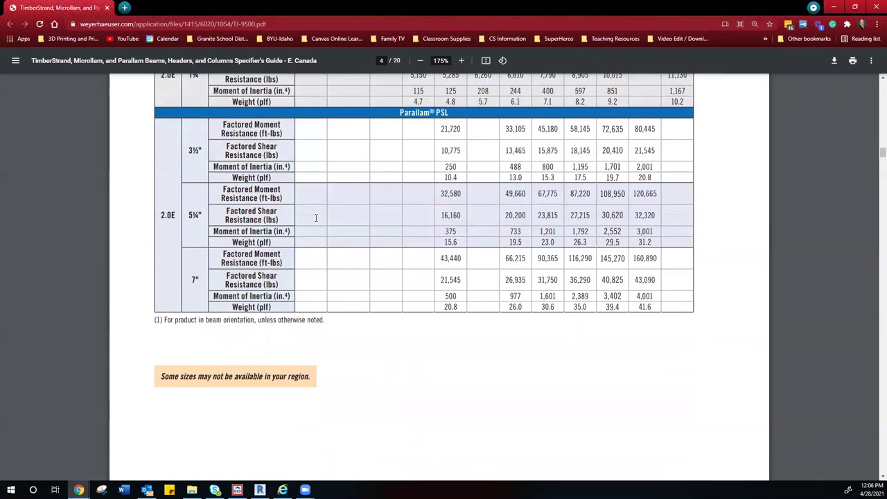
{"action": "scroll", "coordinate": [315, 217], "scroll_direction": "down", "scroll_amount": 15}
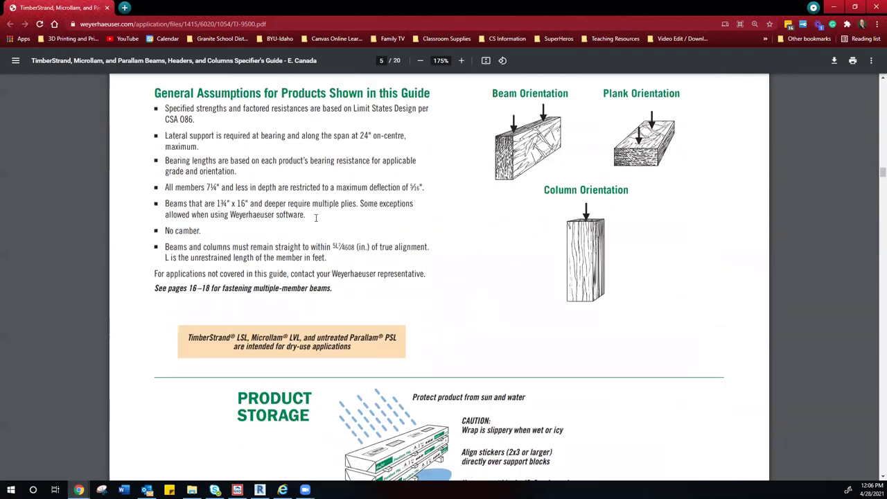
{"action": "scroll", "coordinate": [315, 218], "scroll_direction": "down", "scroll_amount": 15}
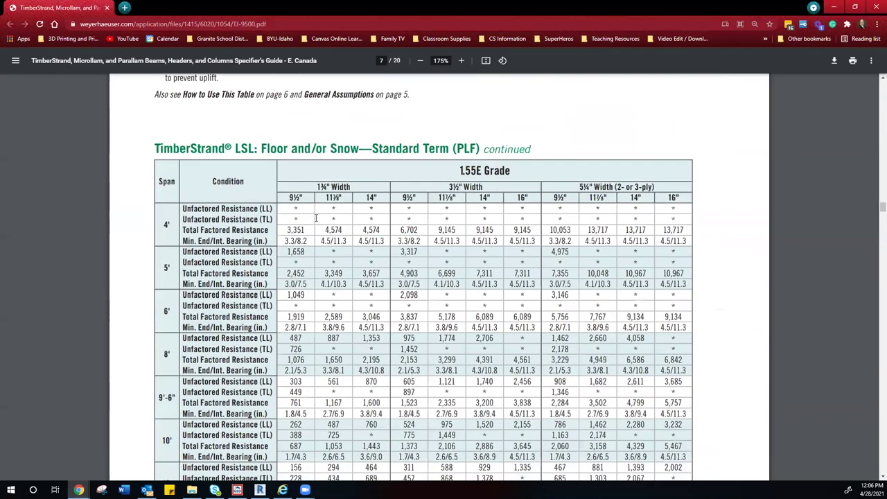
- Examine the How to Use This Table instructions and the TimberStrand LSL floor and snow load tables for 1.3E and 1.55E grades
{"action": "scroll", "coordinate": [315, 219], "scroll_direction": "down", "scroll_amount": 10}
{"action": "scroll", "coordinate": [315, 218], "scroll_direction": "up", "scroll_amount": 8}
{"action": "scroll", "coordinate": [315, 217], "scroll_direction": "up", "scroll_amount": 2}
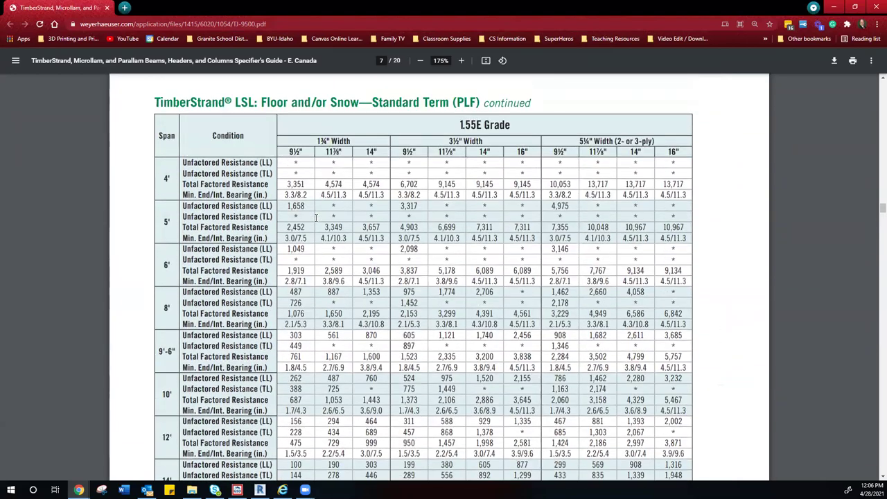
{"action": "scroll", "coordinate": [316, 218], "scroll_direction": "up", "scroll_amount": 5}
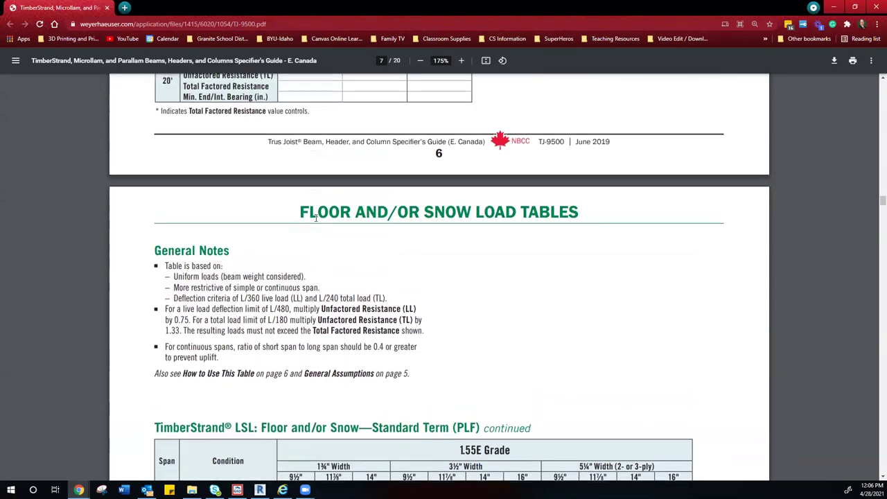
{"action": "scroll", "coordinate": [315, 218], "scroll_direction": "up", "scroll_amount": 10}
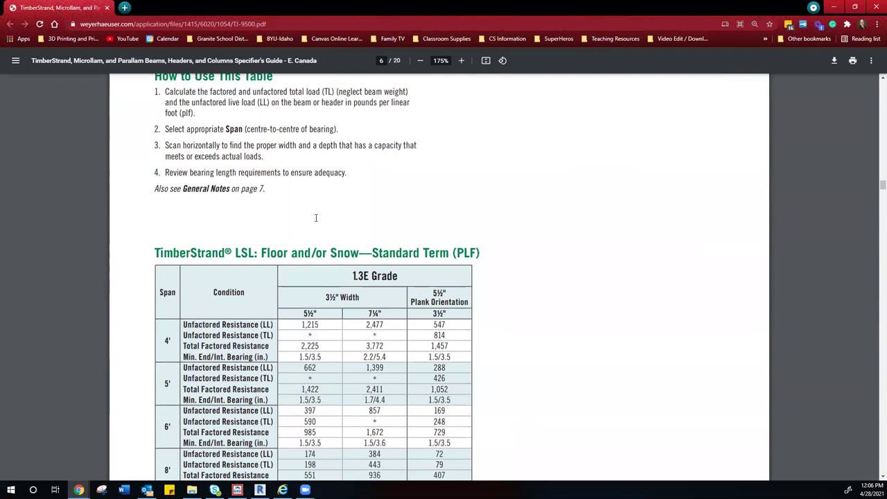
{"action": "scroll", "coordinate": [316, 218], "scroll_direction": "up", "scroll_amount": 3}
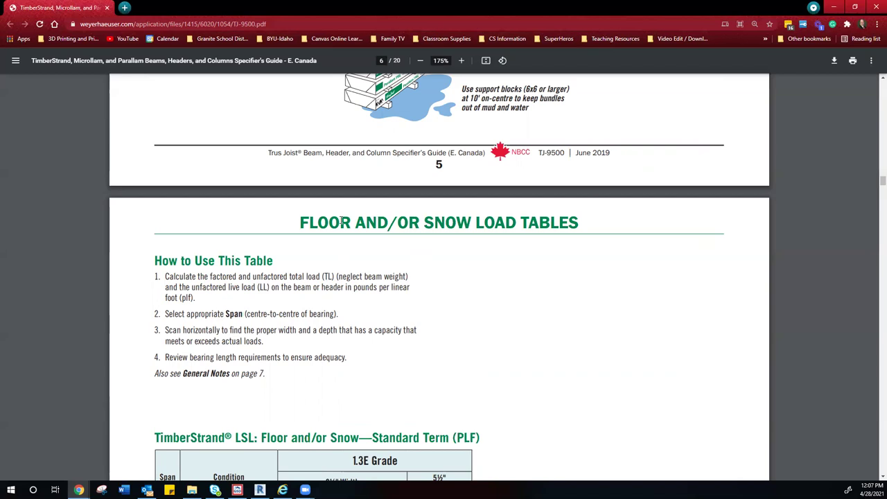
{"action": "scroll", "coordinate": [227, 275], "scroll_direction": "down", "scroll_amount": 3}
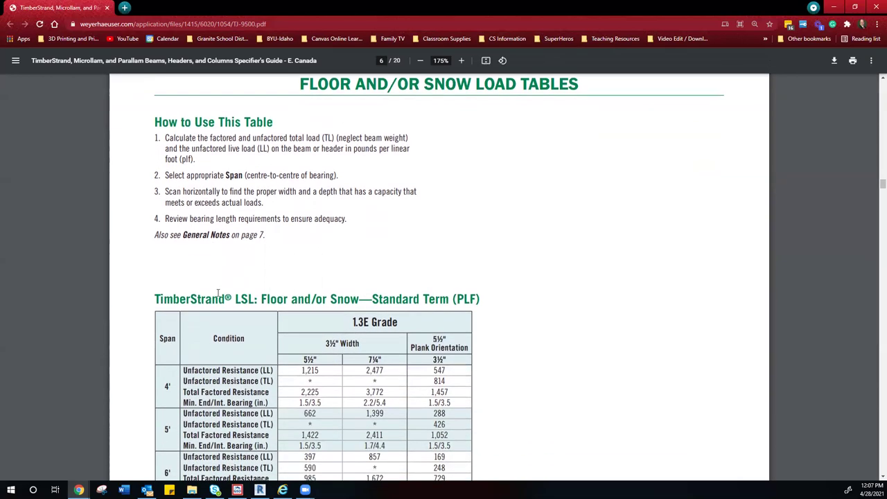
{"action": "scroll", "coordinate": [228, 274], "scroll_direction": "down", "scroll_amount": 2}
{"action": "scroll", "coordinate": [257, 251], "scroll_direction": "up", "scroll_amount": 2}
{"action": "scroll", "coordinate": [257, 251], "scroll_direction": "down", "scroll_amount": 14}
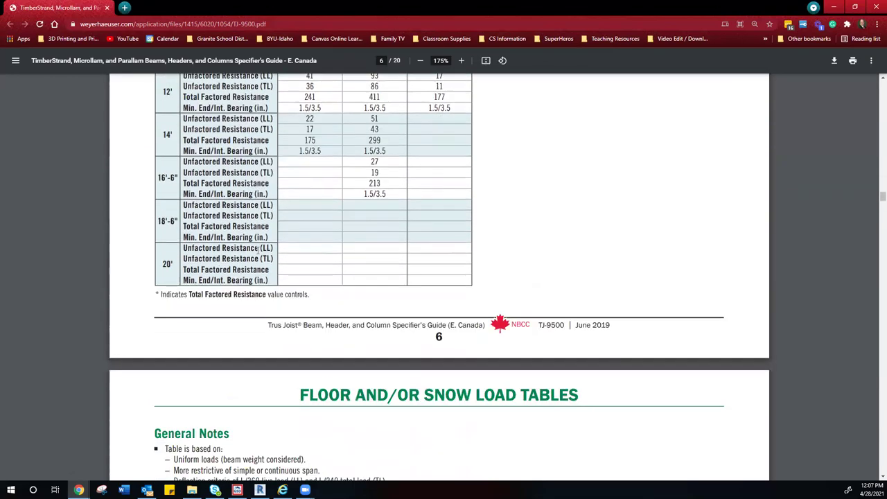
{"action": "scroll", "coordinate": [281, 267], "scroll_direction": "down", "scroll_amount": 4}
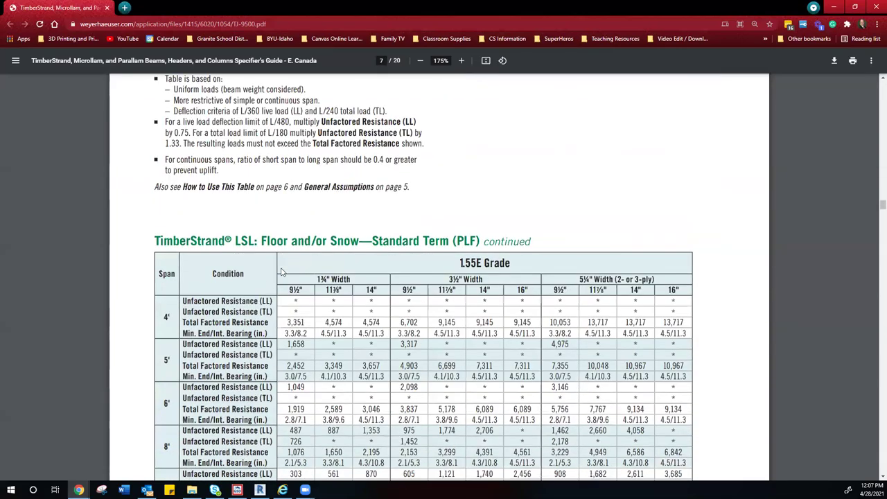
{"action": "scroll", "coordinate": [281, 271], "scroll_direction": "down", "scroll_amount": 2}
{"action": "scroll", "coordinate": [282, 272], "scroll_direction": "up", "scroll_amount": 2}
{"action": "scroll", "coordinate": [281, 271], "scroll_direction": "down", "scroll_amount": 7}
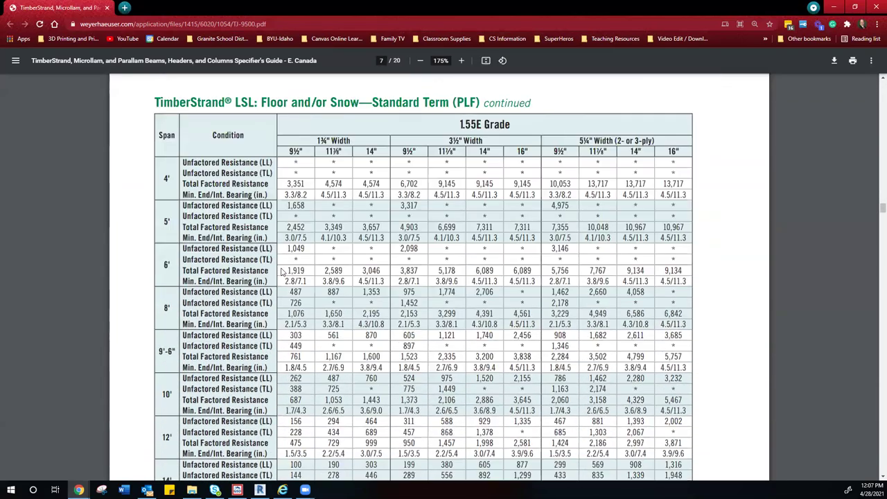
- Examine the 2.0E Microllam LVL floor and snow load tables, comparing their available spans with the TimberStrand LSL table
{"action": "scroll", "coordinate": [281, 272], "scroll_direction": "down", "scroll_amount": 1}
{"action": "scroll", "coordinate": [282, 272], "scroll_direction": "down", "scroll_amount": 4}
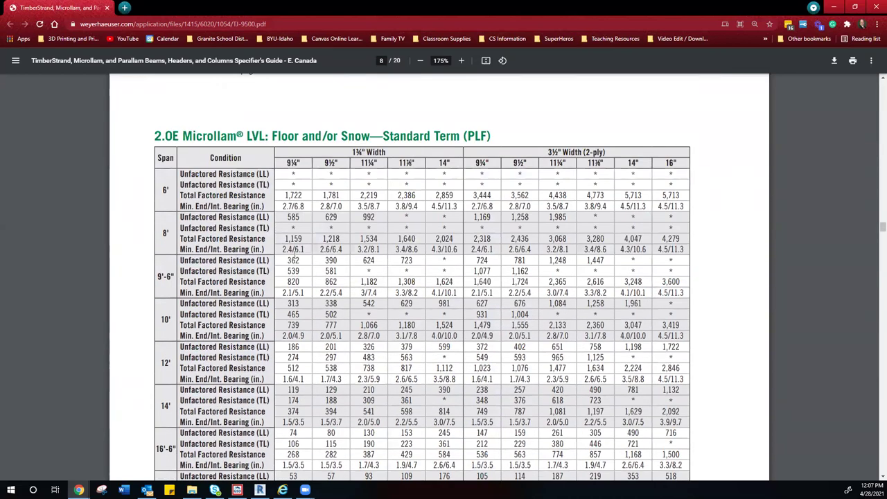
{"action": "scroll", "coordinate": [294, 253], "scroll_direction": "down", "scroll_amount": 1}
{"action": "scroll", "coordinate": [293, 254], "scroll_direction": "up", "scroll_amount": 3}
{"action": "scroll", "coordinate": [295, 255], "scroll_direction": "down", "scroll_amount": 3}
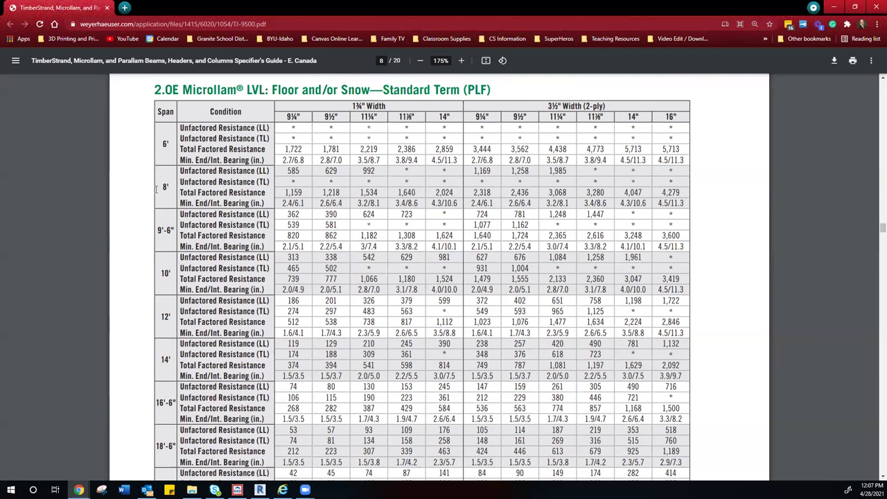
{"action": "scroll", "coordinate": [157, 188], "scroll_direction": "up", "scroll_amount": 7}
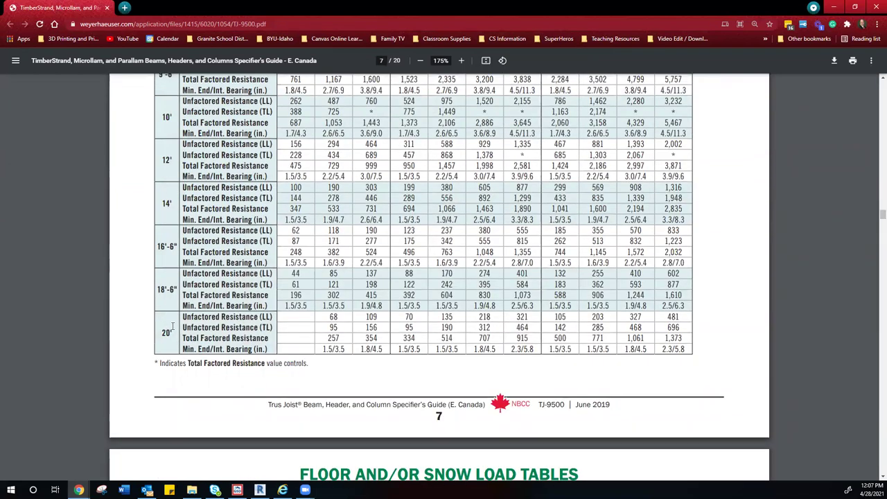
{"action": "scroll", "coordinate": [170, 295], "scroll_direction": "down", "scroll_amount": 10}
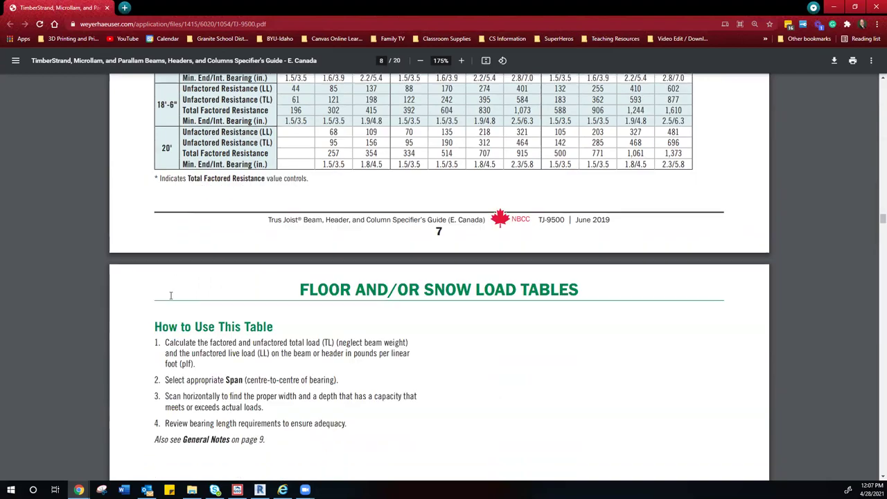
{"action": "scroll", "coordinate": [171, 295], "scroll_direction": "down", "scroll_amount": 3}
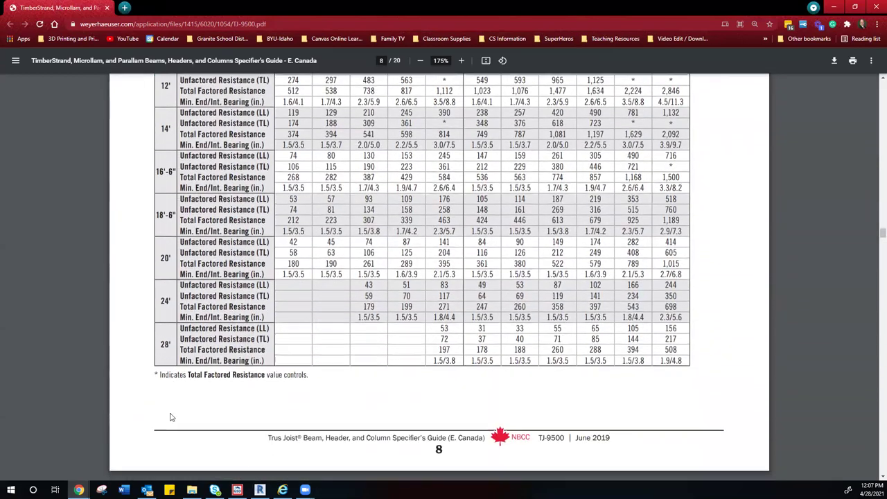
{"action": "scroll", "coordinate": [160, 359], "scroll_direction": "down", "scroll_amount": 10}
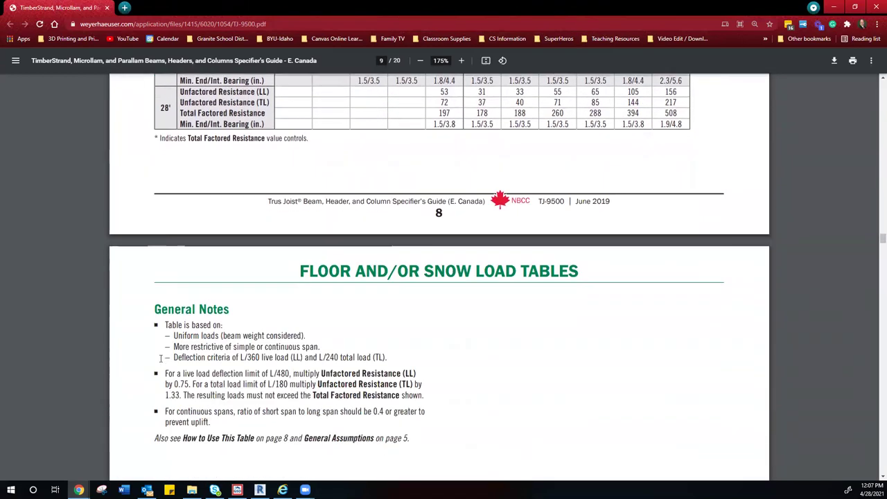
{"action": "scroll", "coordinate": [160, 358], "scroll_direction": "down", "scroll_amount": 10}
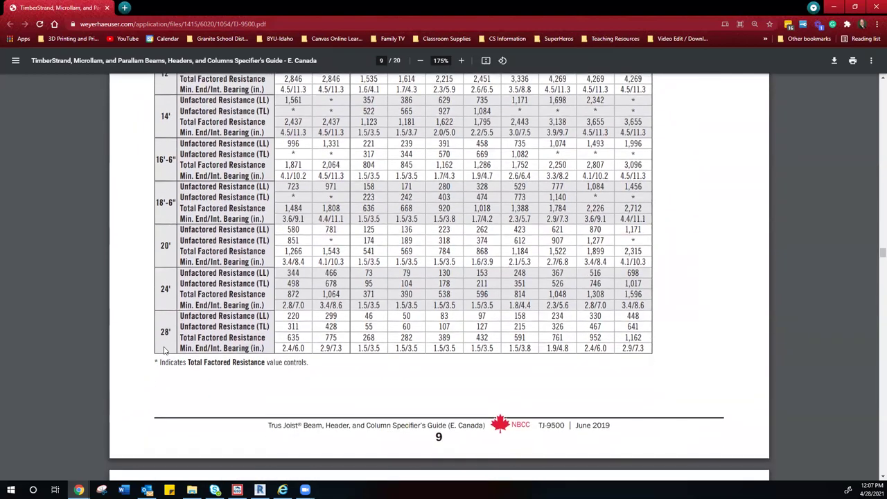
- Examine the 2.0E Parallam PSL floor and snow load table, checking 3½" wide beam depths against spans up to 32'
{"action": "scroll", "coordinate": [165, 350], "scroll_direction": "down", "scroll_amount": 10}
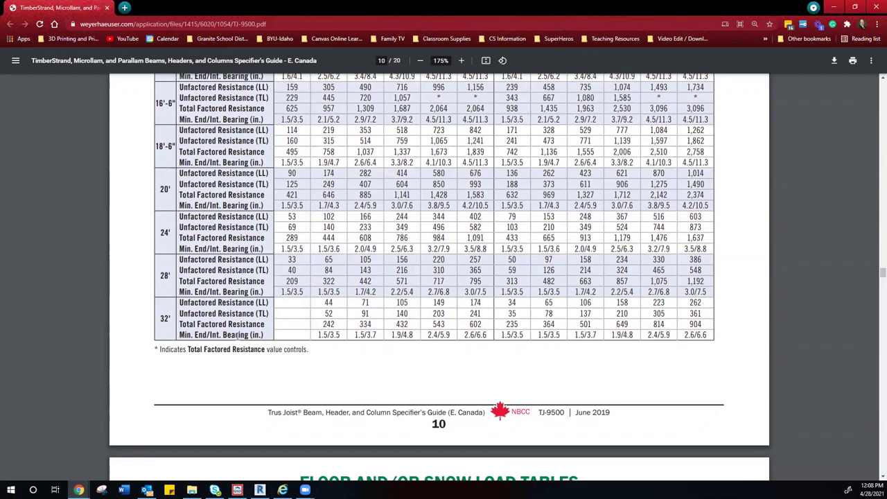
{"action": "scroll", "coordinate": [238, 335], "scroll_direction": "up", "scroll_amount": 2}
{"action": "scroll", "coordinate": [207, 337], "scroll_direction": "down", "scroll_amount": 6}
{"action": "scroll", "coordinate": [203, 337], "scroll_direction": "up", "scroll_amount": 2}
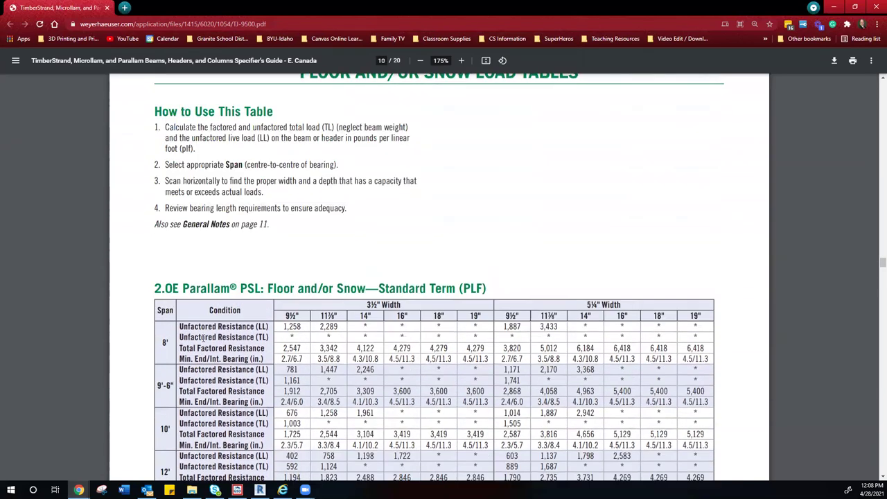
{"action": "scroll", "coordinate": [203, 337], "scroll_direction": "down", "scroll_amount": 1}
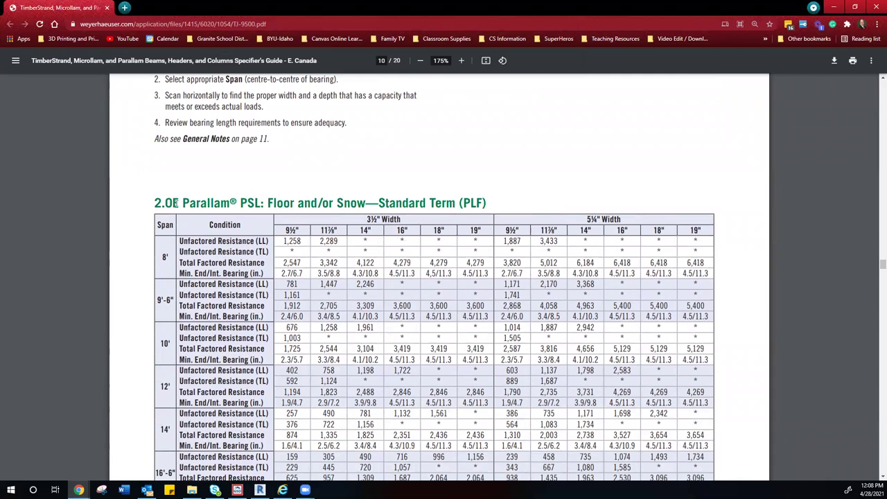
{"action": "scroll", "coordinate": [159, 343], "scroll_direction": "down", "scroll_amount": 5}
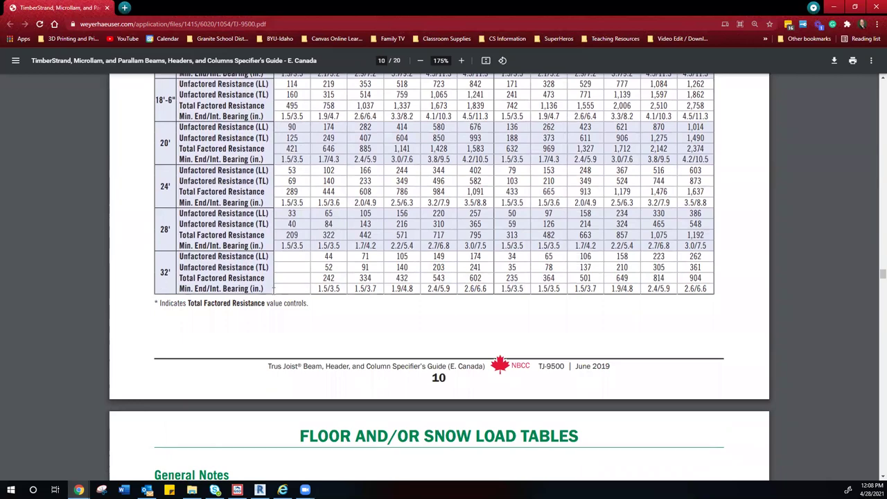
{"action": "scroll", "coordinate": [274, 291], "scroll_direction": "up", "scroll_amount": 5}
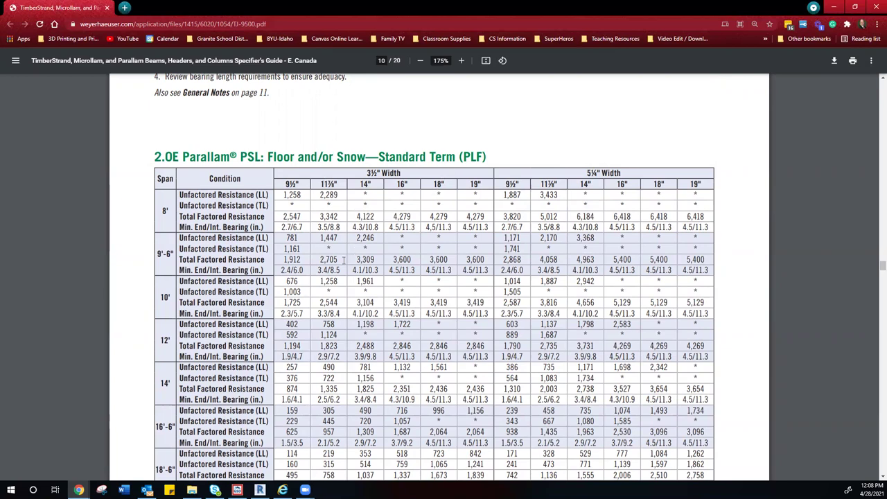
{"action": "scroll", "coordinate": [343, 259], "scroll_direction": "down", "scroll_amount": 5}
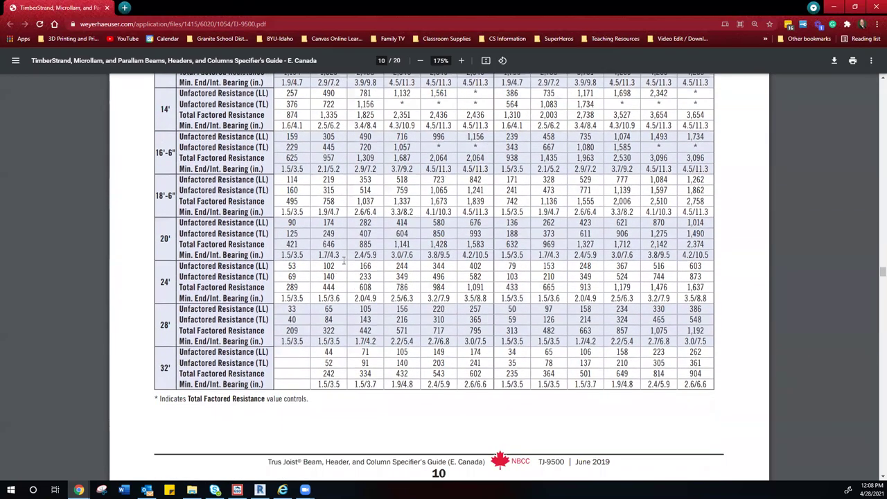
{"action": "scroll", "coordinate": [292, 361], "scroll_direction": "up", "scroll_amount": 6}
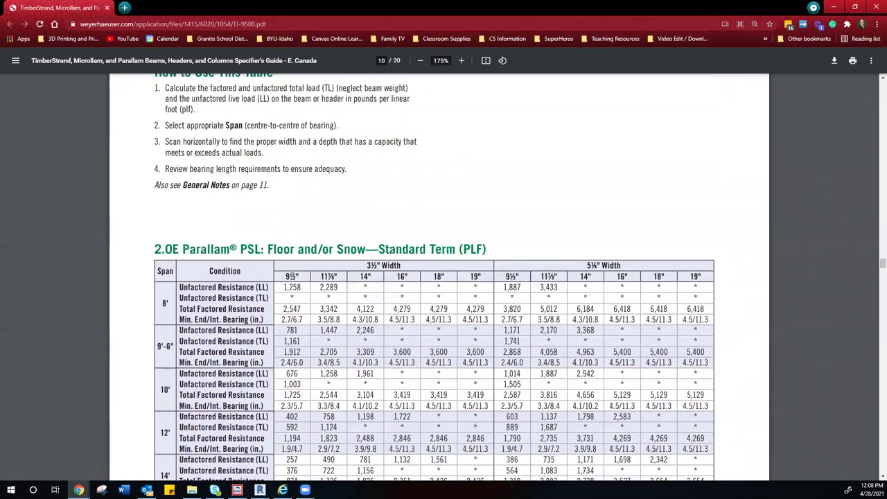
{"action": "scroll", "coordinate": [291, 276], "scroll_direction": "down", "scroll_amount": 6}
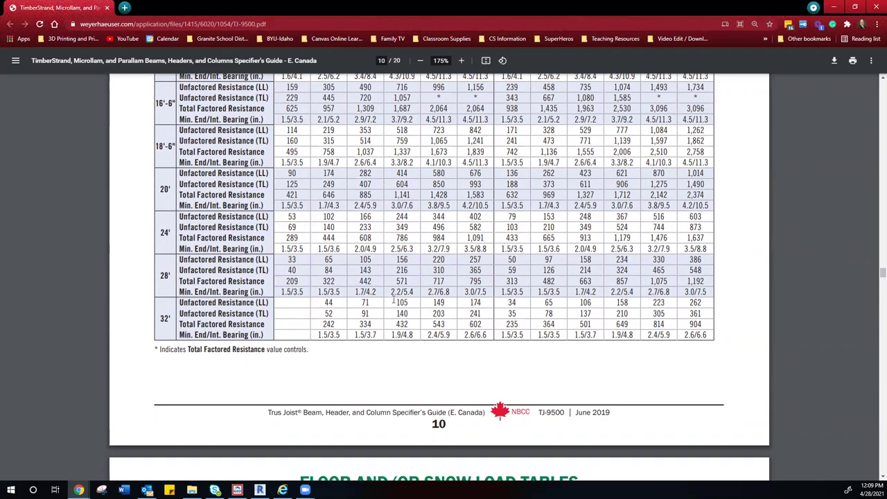
{"action": "scroll", "coordinate": [368, 296], "scroll_direction": "up", "scroll_amount": 5}
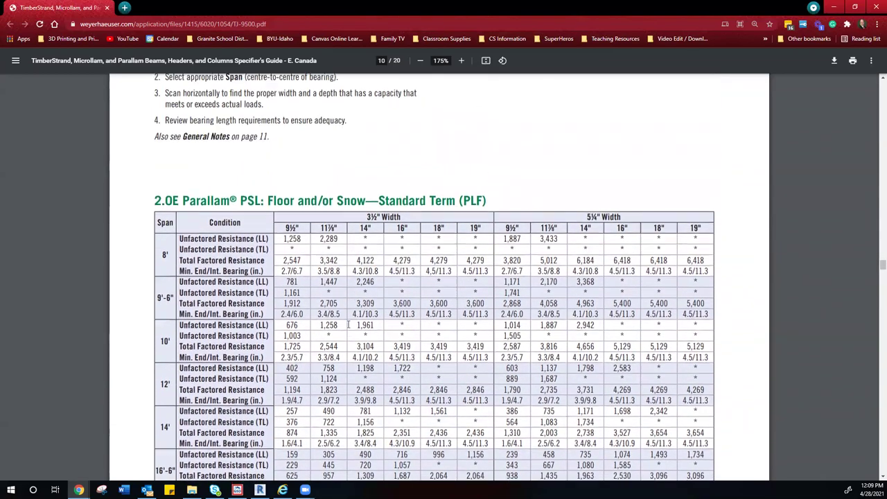
{"action": "scroll", "coordinate": [340, 292], "scroll_direction": "down", "scroll_amount": 5}
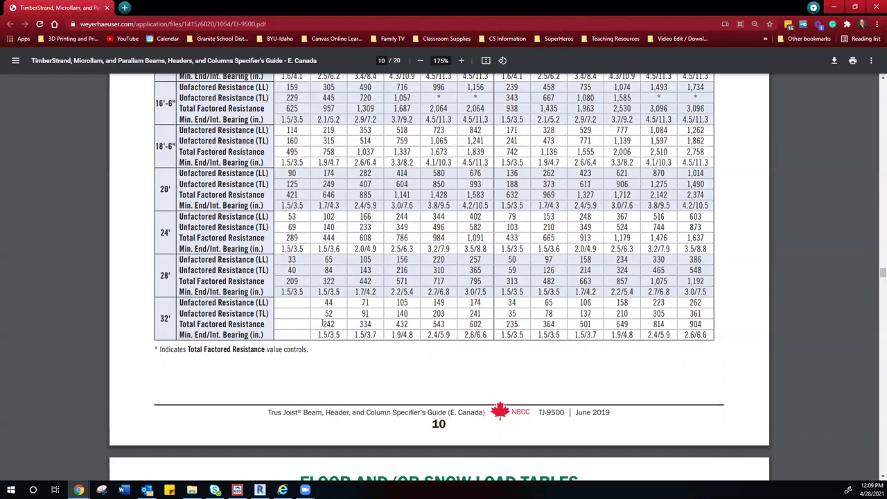
- Check the resistances of the 5¼" wide Parallam PSL beams in the floor and snow load table
{"action": "scroll", "coordinate": [323, 323], "scroll_direction": "down", "scroll_amount": 5}
{"action": "scroll", "coordinate": [325, 345], "scroll_direction": "down", "scroll_amount": 3}
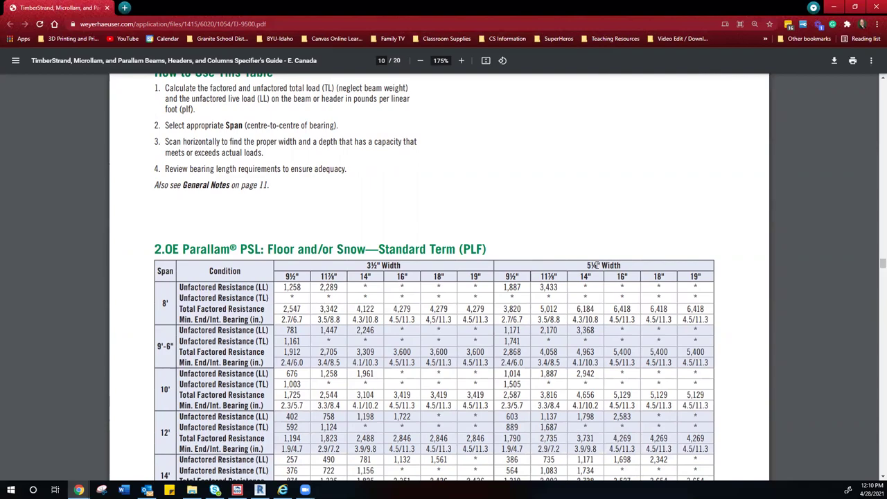
{"action": "scroll", "coordinate": [545, 277], "scroll_direction": "down", "scroll_amount": 8}
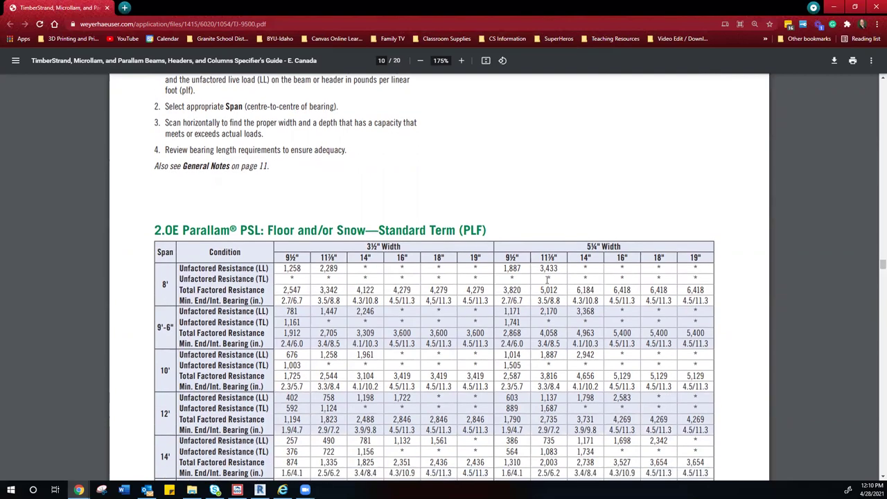
{"action": "scroll", "coordinate": [547, 279], "scroll_direction": "up", "scroll_amount": 3}
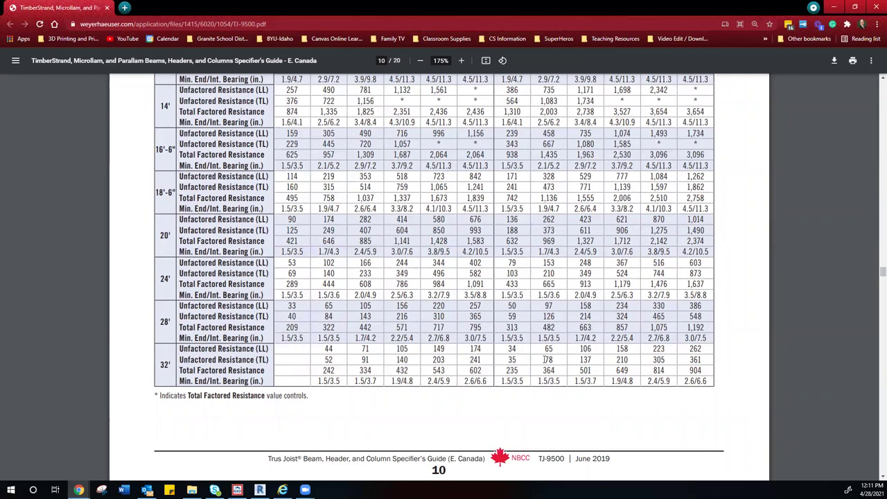
{"action": "scroll", "coordinate": [558, 337], "scroll_direction": "up", "scroll_amount": 5}
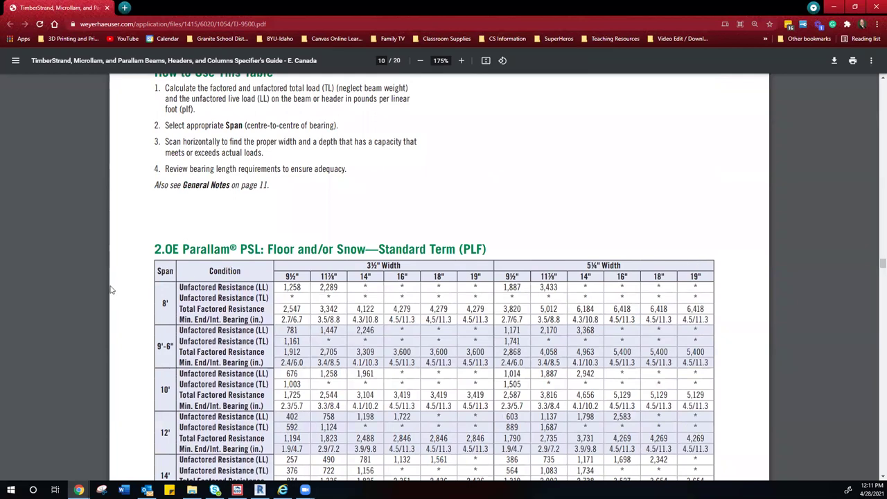
- Switch to Revit, start a structural beam, and open the Glulam-Western Species family from the library's Structural Framing Wood folder
{"action": "left_click", "coordinate": [834, 7]}
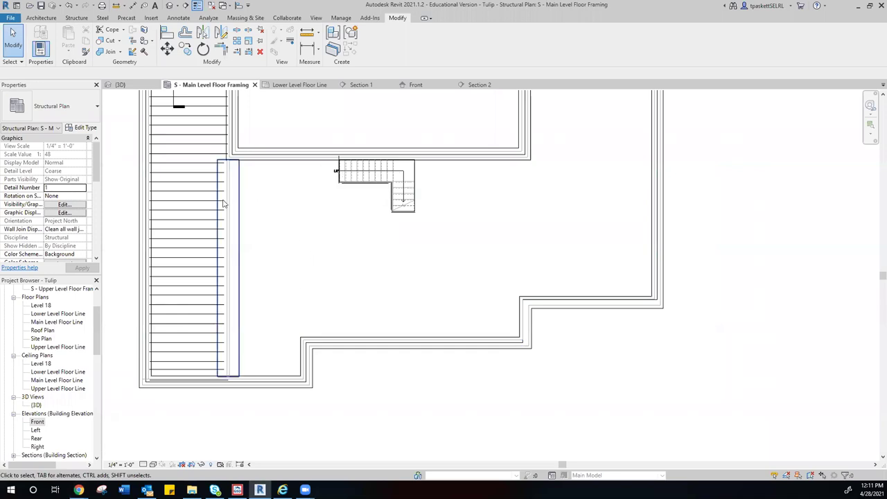
{"action": "left_click", "coordinate": [72, 19]}
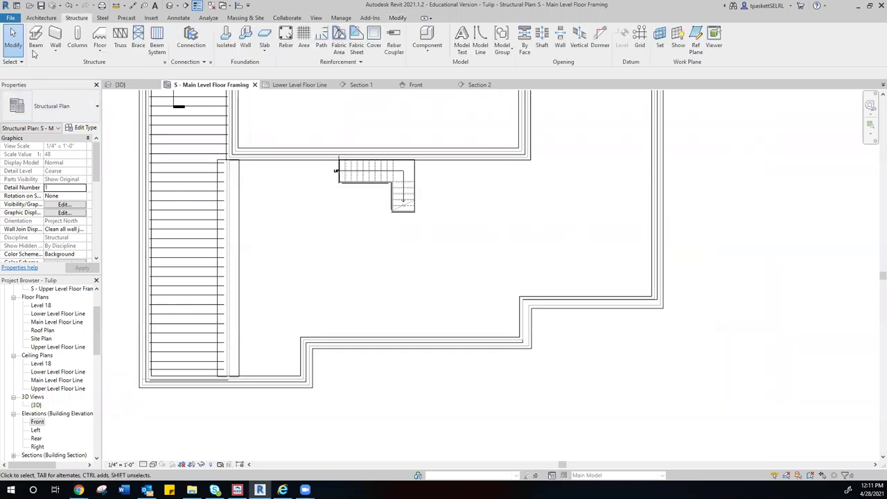
{"action": "left_click", "coordinate": [36, 38]}
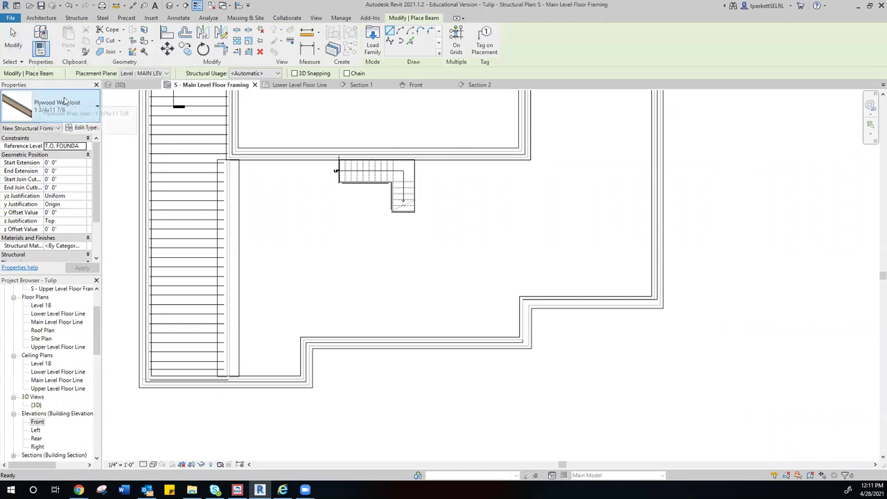
{"action": "left_click", "coordinate": [77, 102]}
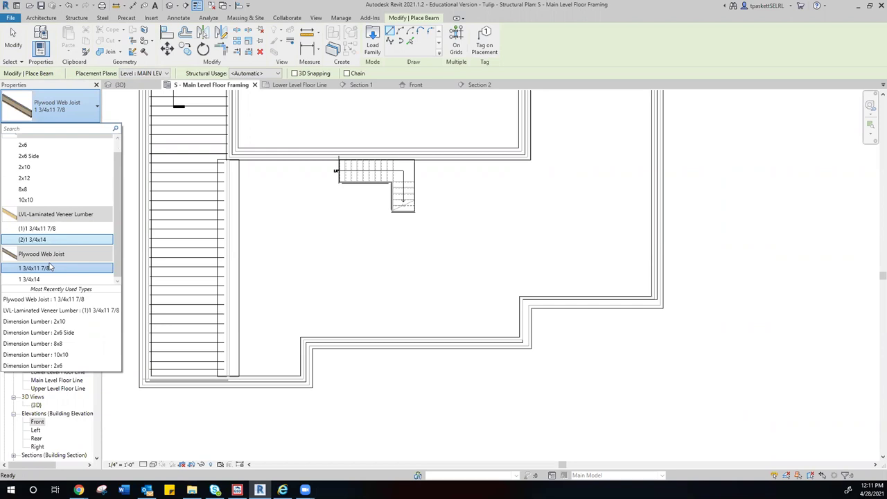
{"action": "left_click", "coordinate": [79, 119]}
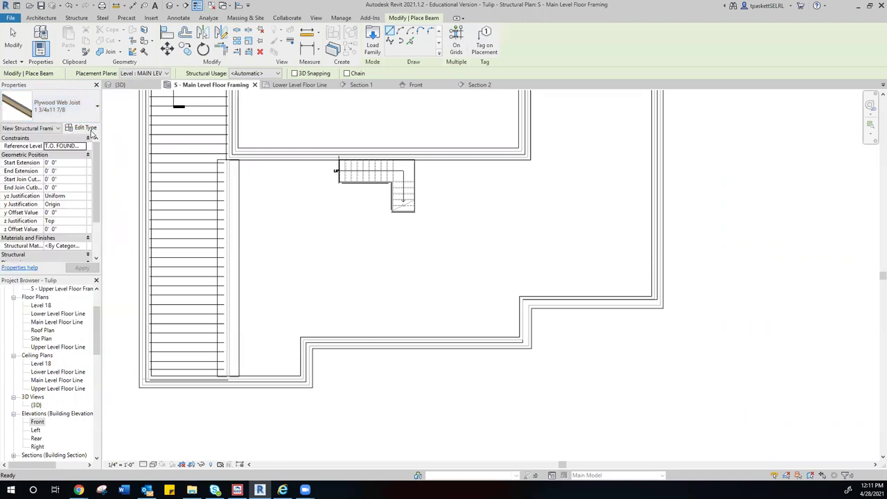
{"action": "left_click", "coordinate": [88, 129]}
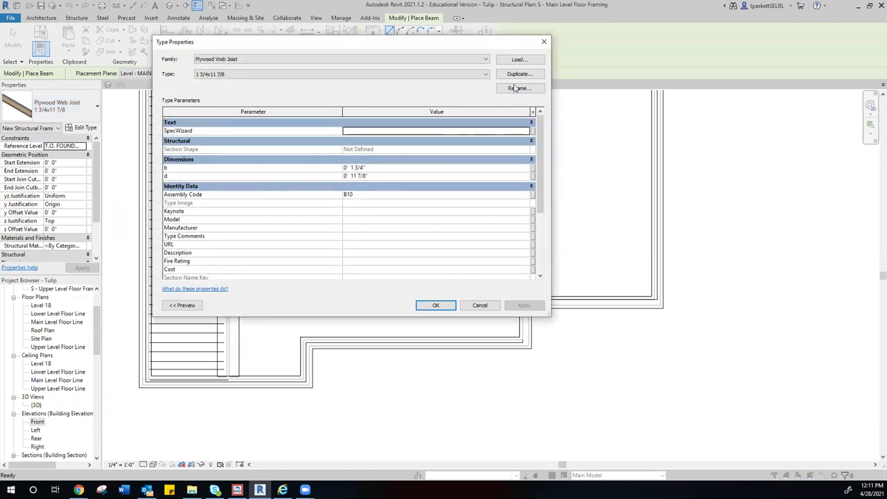
{"action": "left_click", "coordinate": [516, 60]}
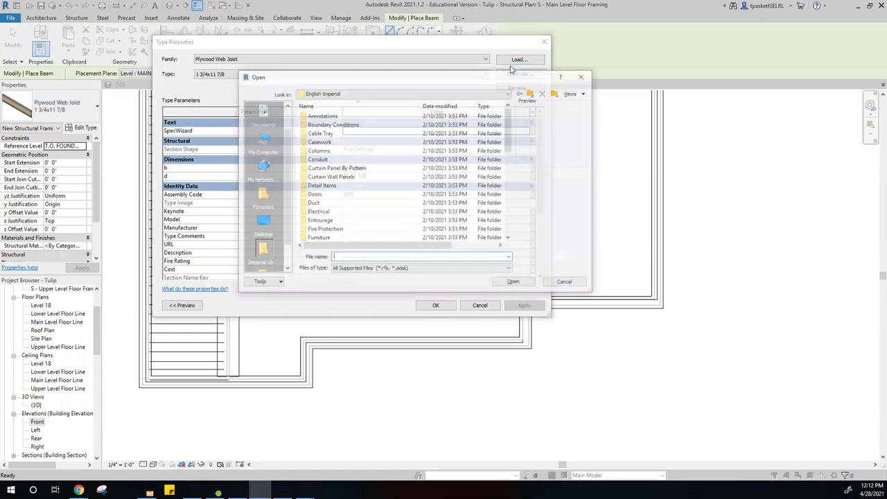
{"action": "scroll", "coordinate": [339, 168], "scroll_direction": "down", "scroll_amount": 6}
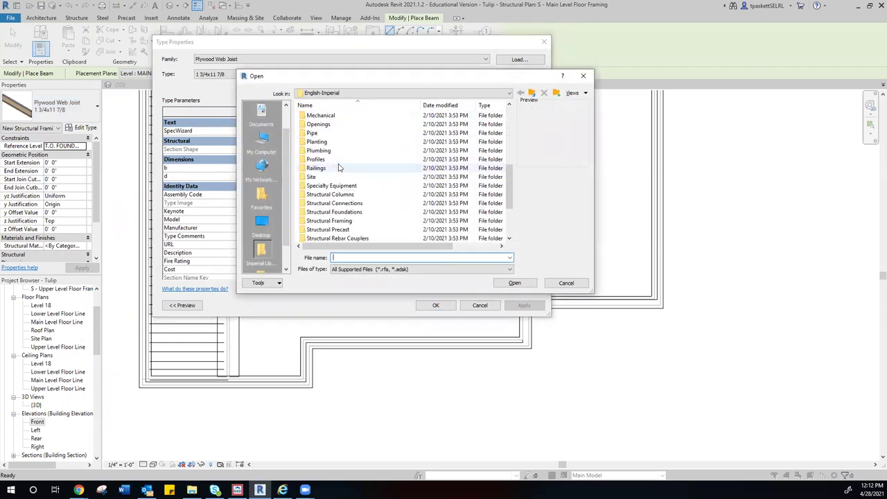
{"action": "double_click", "coordinate": [315, 223]}
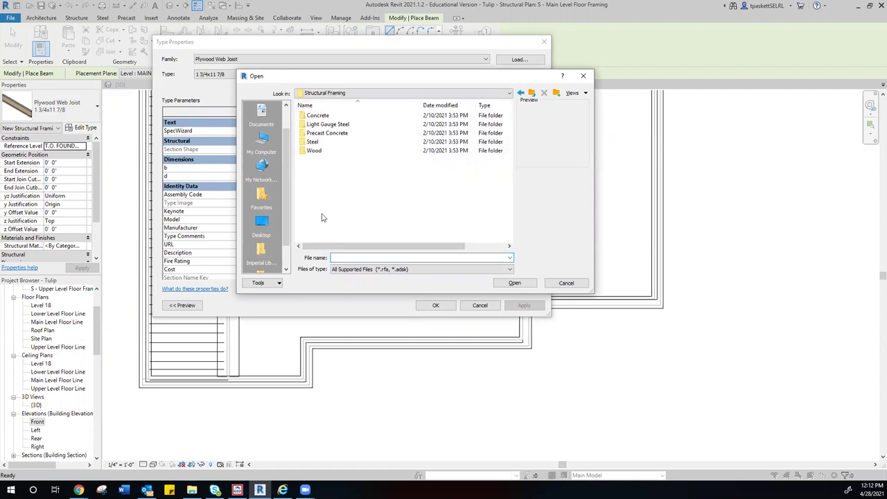
{"action": "double_click", "coordinate": [315, 151]}
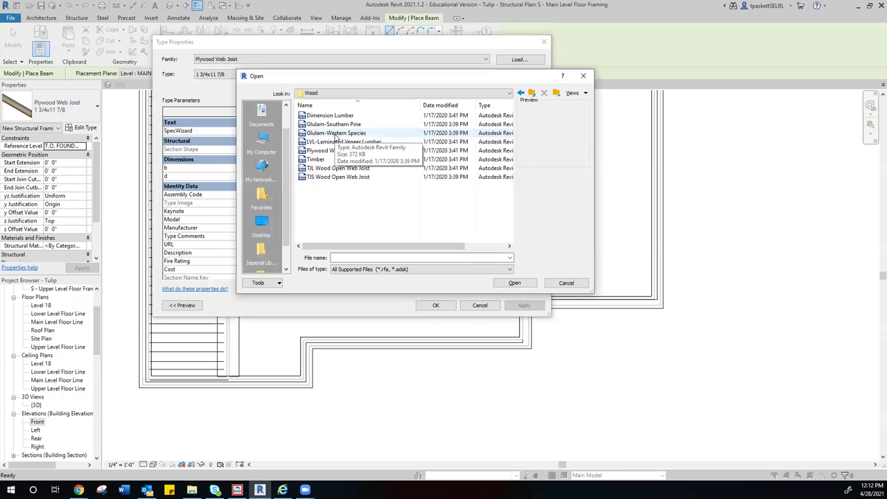
{"action": "left_click", "coordinate": [335, 133]}
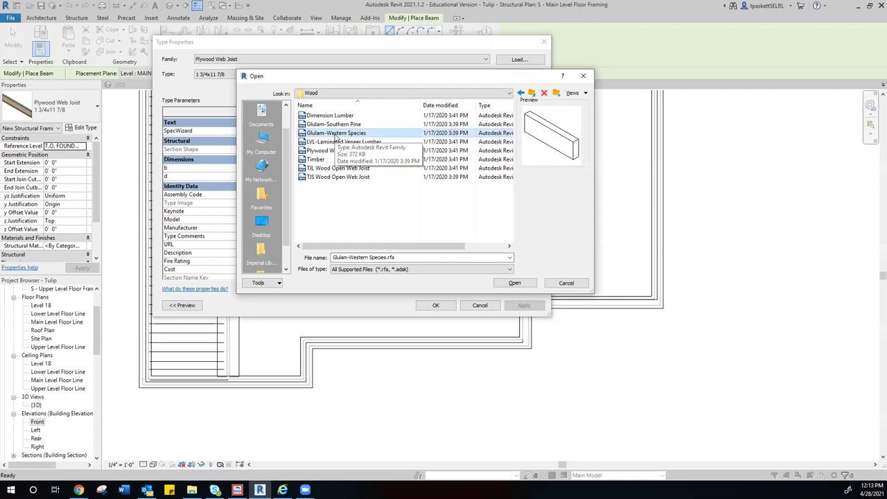
{"action": "left_click", "coordinate": [524, 283]}
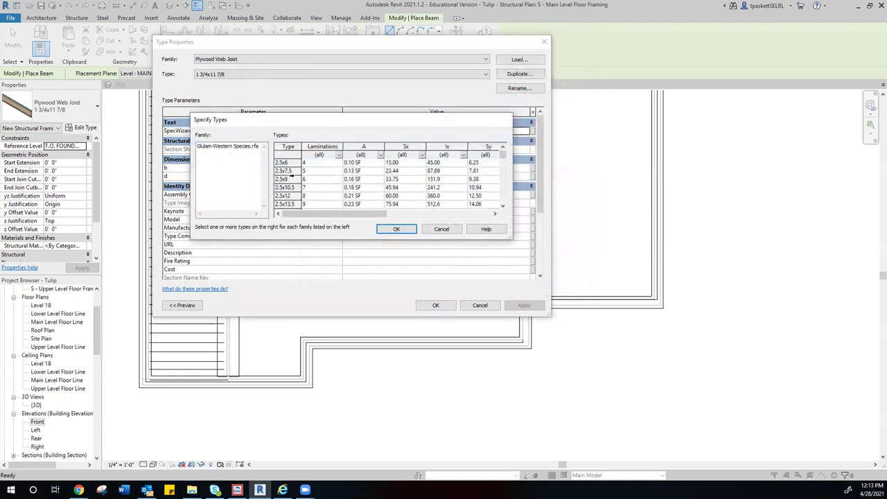
- Load the 5.125x12 type of the Glulam-Western Species family and make it the beam type for placement
{"action": "scroll", "coordinate": [291, 176], "scroll_direction": "down", "scroll_amount": 5}
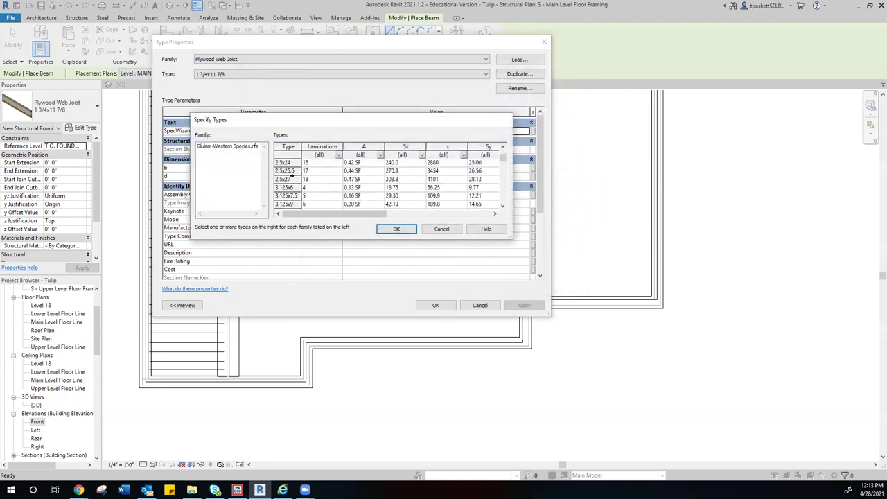
{"action": "scroll", "coordinate": [291, 176], "scroll_direction": "down", "scroll_amount": 10}
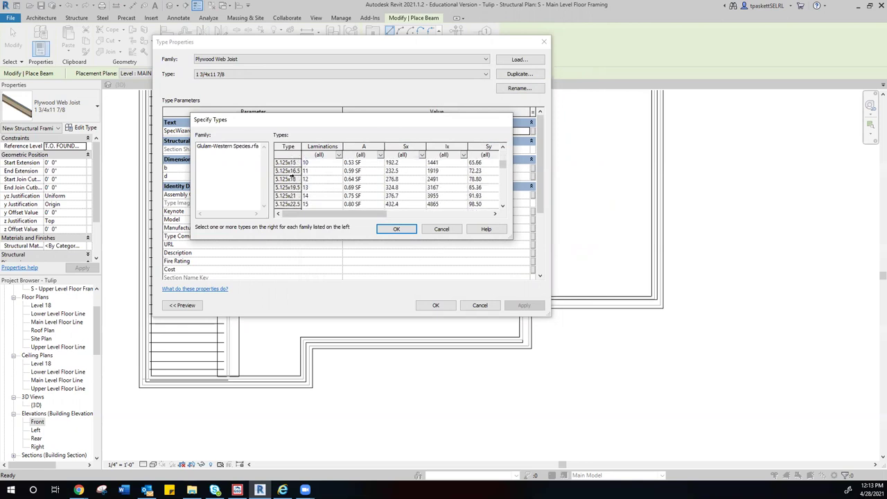
{"action": "scroll", "coordinate": [292, 175], "scroll_direction": "down", "scroll_amount": 10}
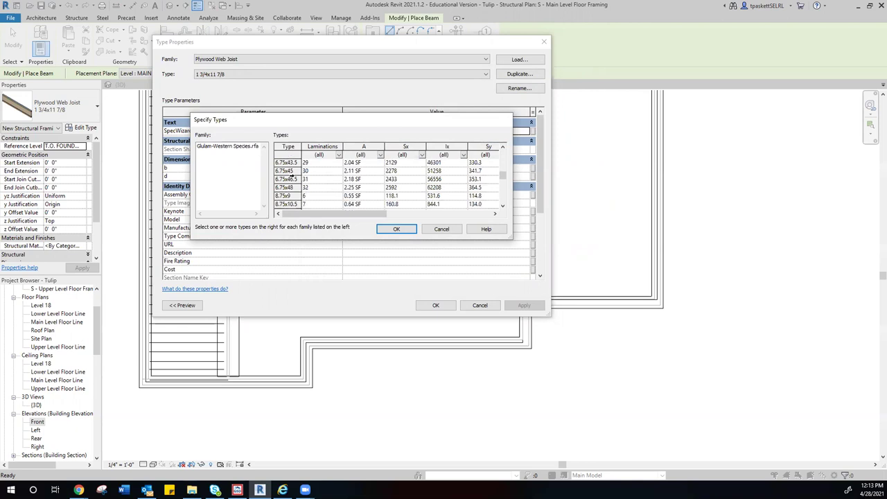
{"action": "scroll", "coordinate": [291, 176], "scroll_direction": "up", "scroll_amount": 10}
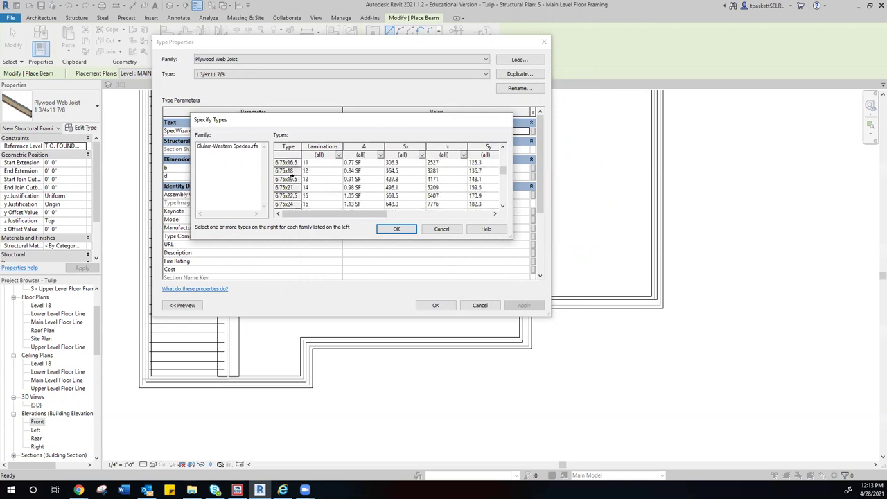
{"action": "scroll", "coordinate": [291, 177], "scroll_direction": "up", "scroll_amount": 3}
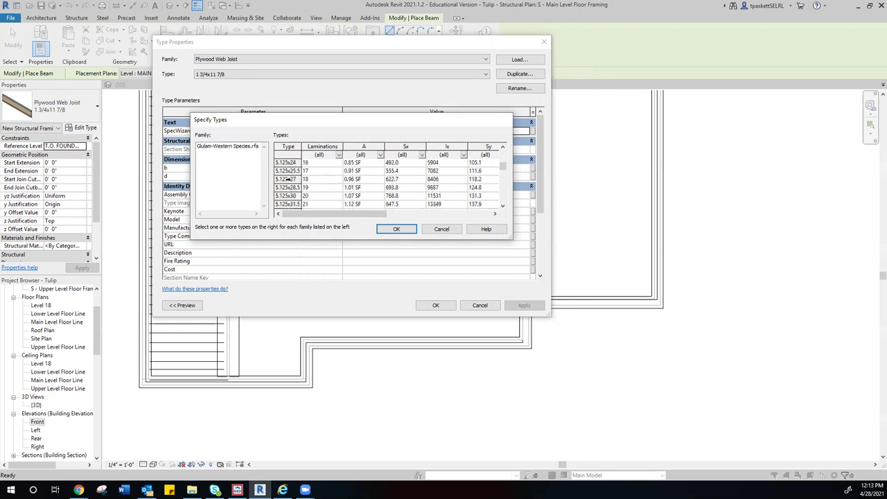
{"action": "scroll", "coordinate": [285, 178], "scroll_direction": "up", "scroll_amount": 2}
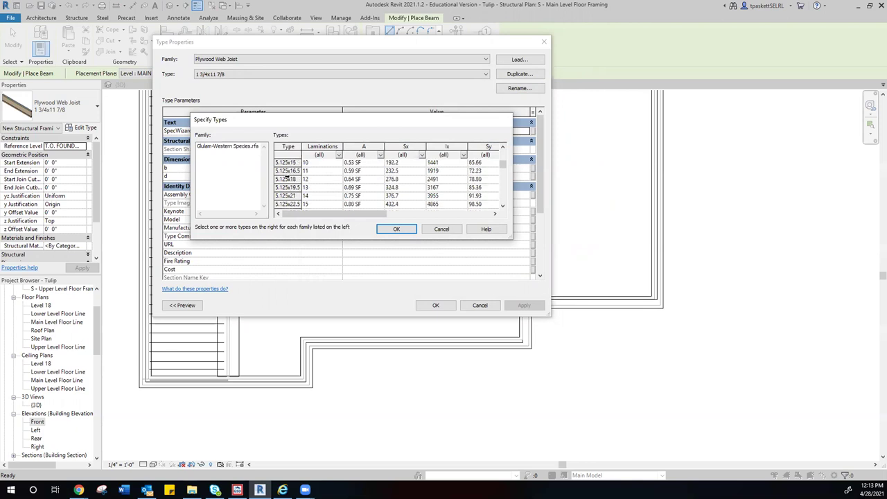
{"action": "scroll", "coordinate": [286, 178], "scroll_direction": "up", "scroll_amount": 1}
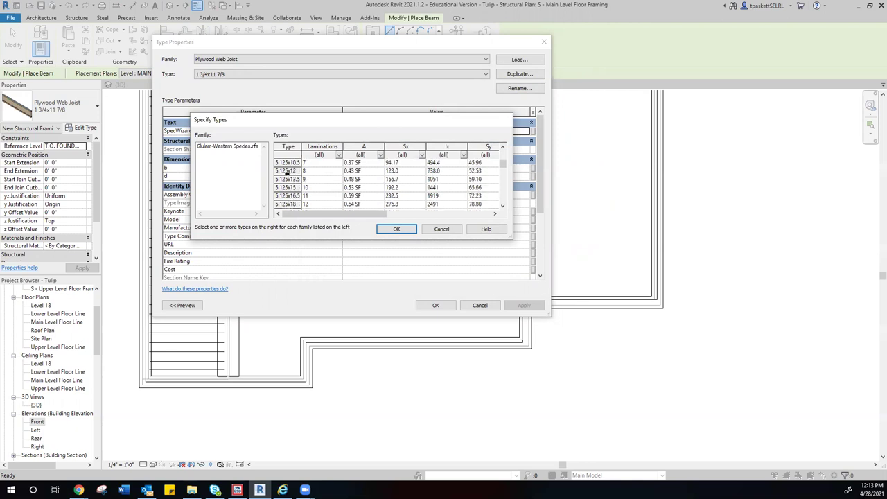
{"action": "left_click", "coordinate": [283, 171]}
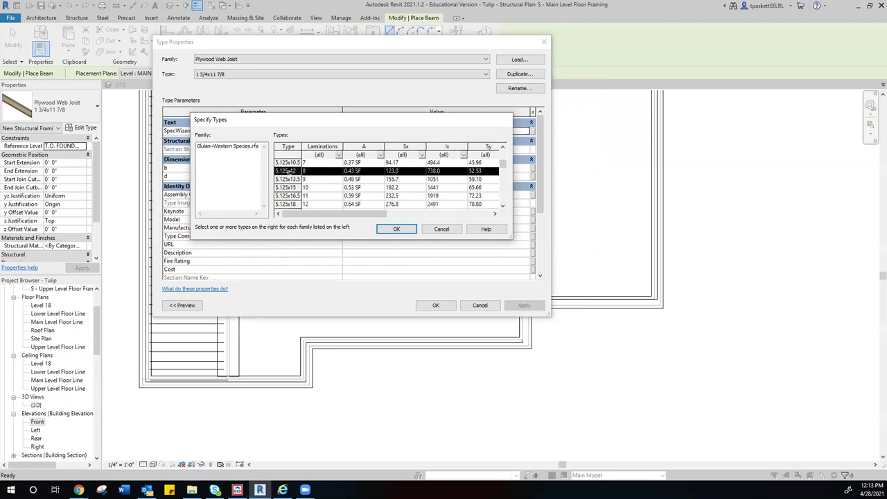
{"action": "left_click", "coordinate": [396, 228]}
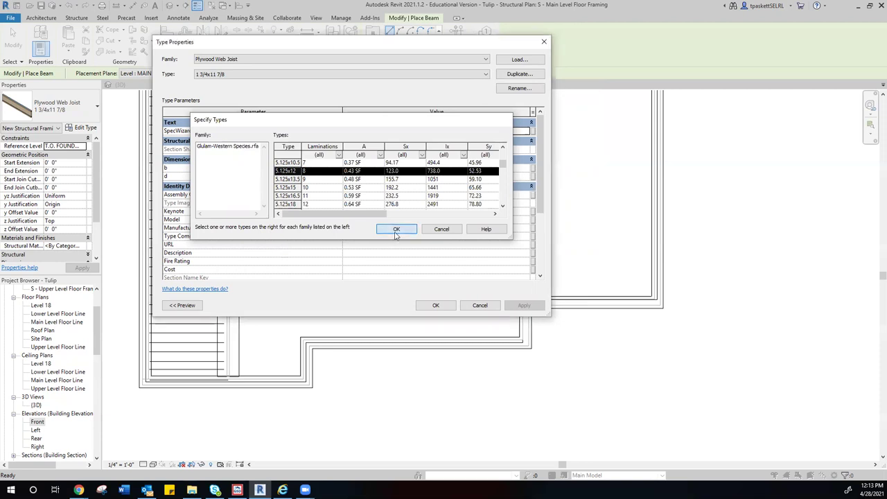
{"action": "left_click", "coordinate": [435, 306]}
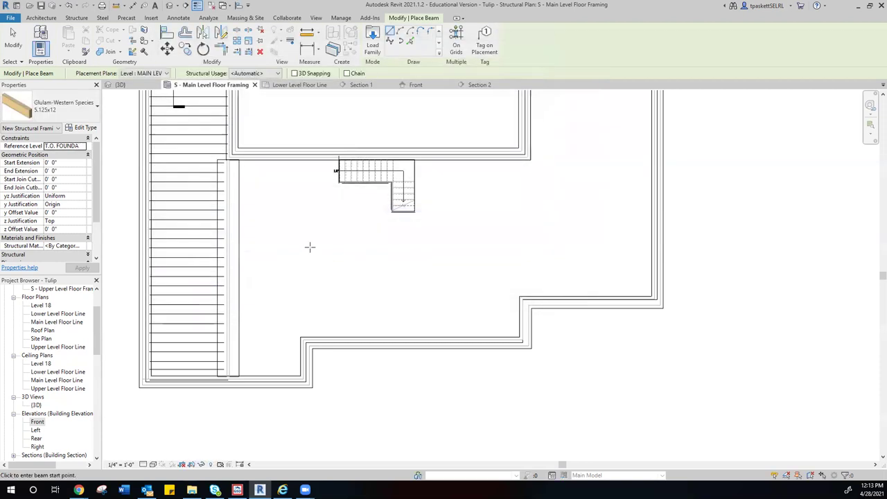
- Draw a vertical glulam beam about 26'-8" long from the lower foundation wall's inside jog to the foundation wall beside the stairs
{"action": "scroll", "coordinate": [309, 342], "scroll_direction": "up", "scroll_amount": 3}
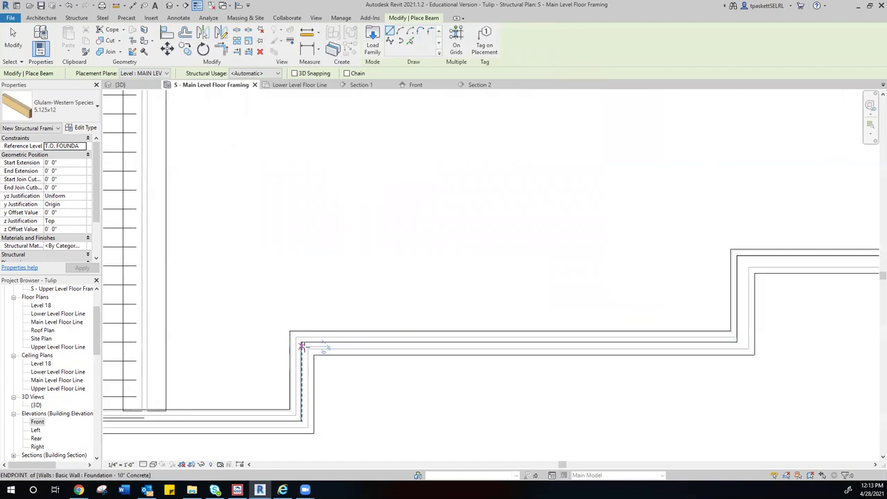
{"action": "left_click", "coordinate": [305, 345]}
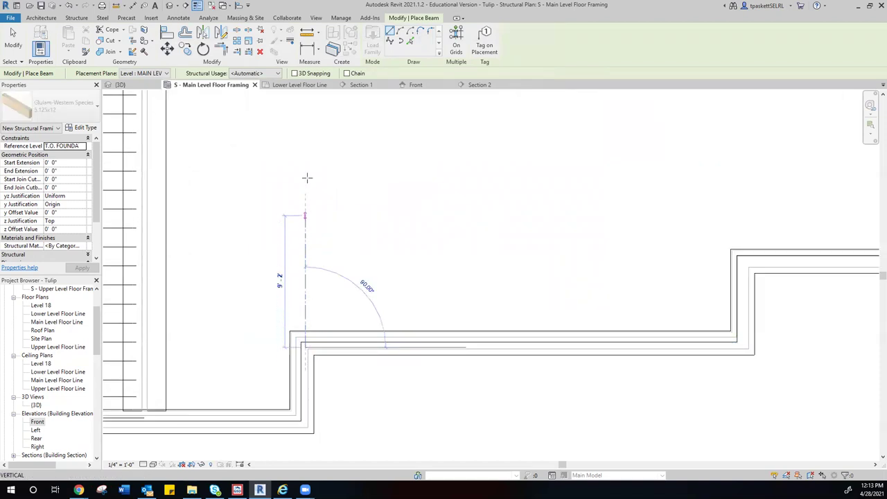
{"action": "scroll", "coordinate": [312, 169], "scroll_direction": "down", "scroll_amount": 2}
{"action": "middle_click_drag", "start_coordinate": [317, 159], "coordinate": [291, 324]}
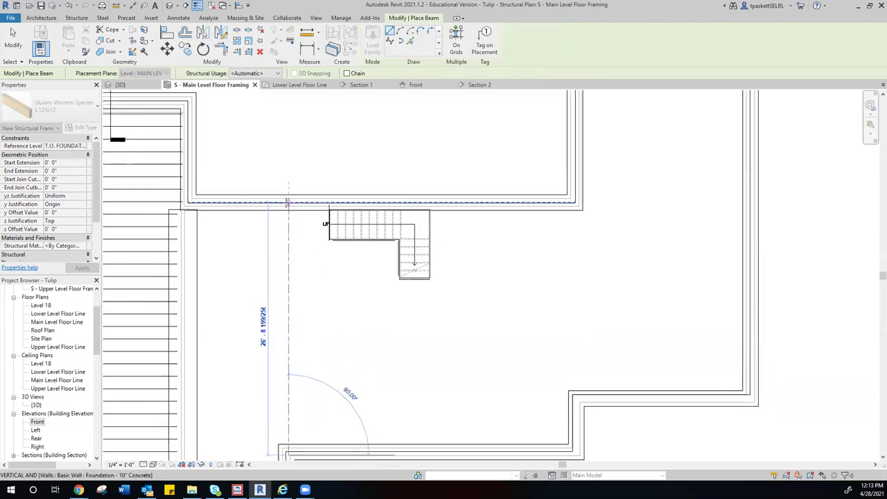
{"action": "left_click", "coordinate": [288, 202]}
{"action": "right_click", "coordinate": [255, 260]}
{"action": "key", "text": "Escape"}
{"action": "scroll", "coordinate": [322, 277], "scroll_direction": "down", "scroll_amount": 2}
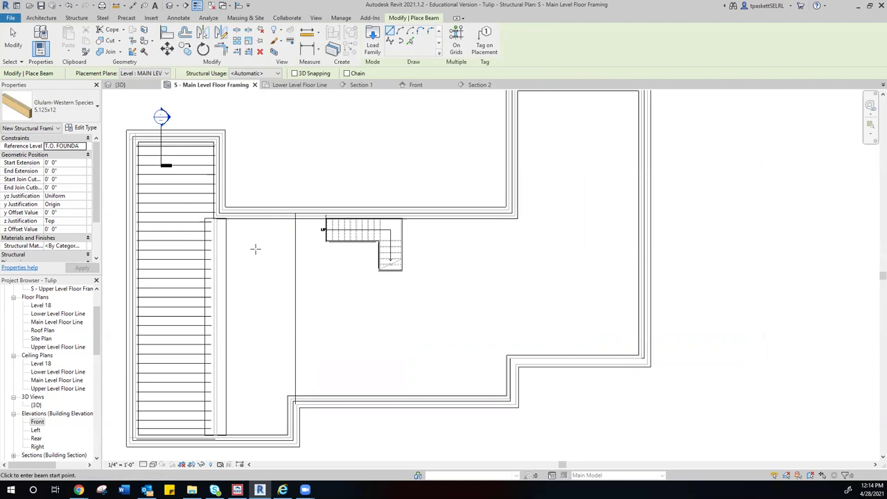
- Offset a copy of the vertical glulam beam by 3 1/2" toward the existing joists
{"action": "left_click", "coordinate": [167, 35]}
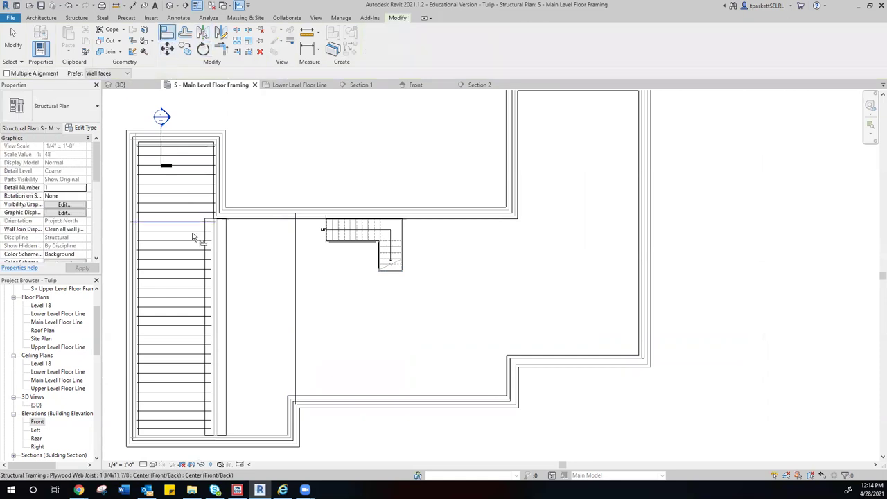
{"action": "left_click", "coordinate": [185, 32]}
{"action": "left_click_drag", "start_coordinate": [96, 80], "coordinate": [96, 83]}
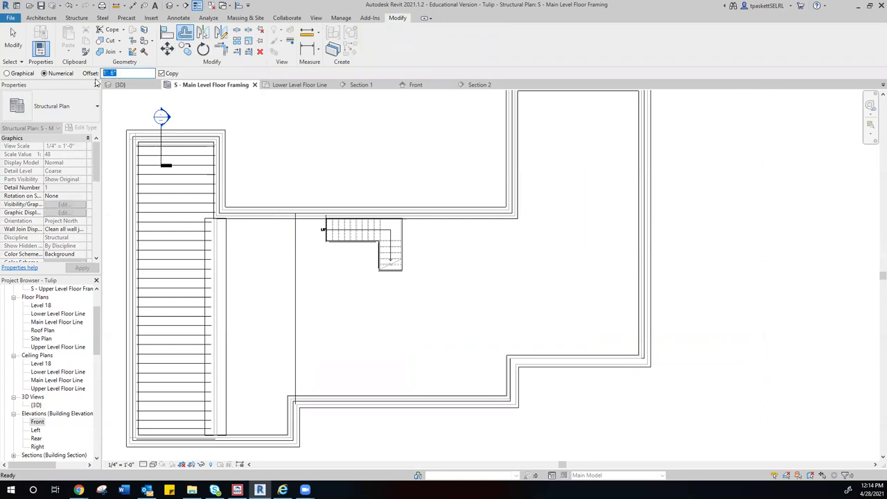
{"action": "type", "text": "3.5\""}
{"action": "key", "text": "Return"}
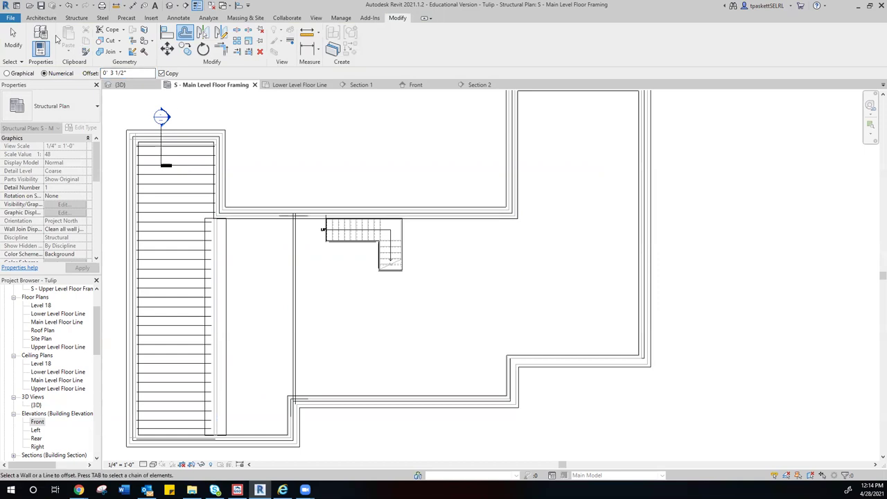
- Draw a horizontal (1)1 3/4x11 7/8 LVL beam about 11'-2" long from the jogged foundation wall to the interior 2x4 partition
{"action": "left_click", "coordinate": [77, 17]}
{"action": "left_click", "coordinate": [35, 38]}
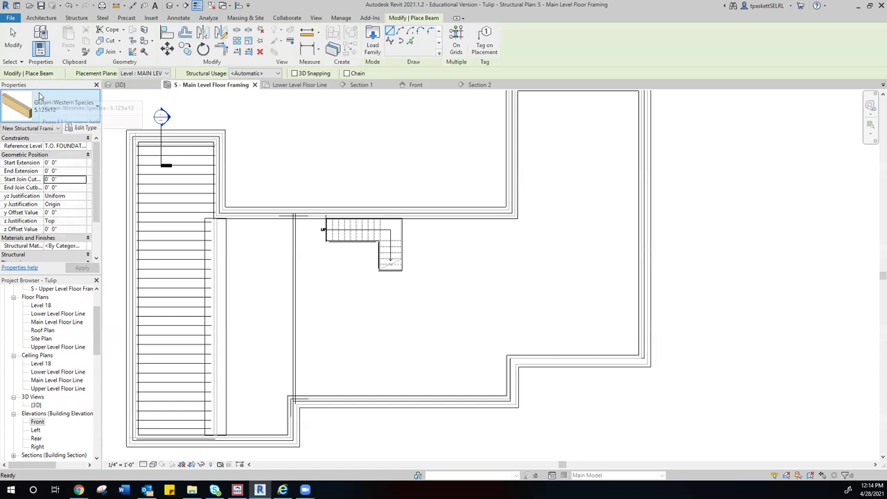
{"action": "left_click", "coordinate": [64, 104]}
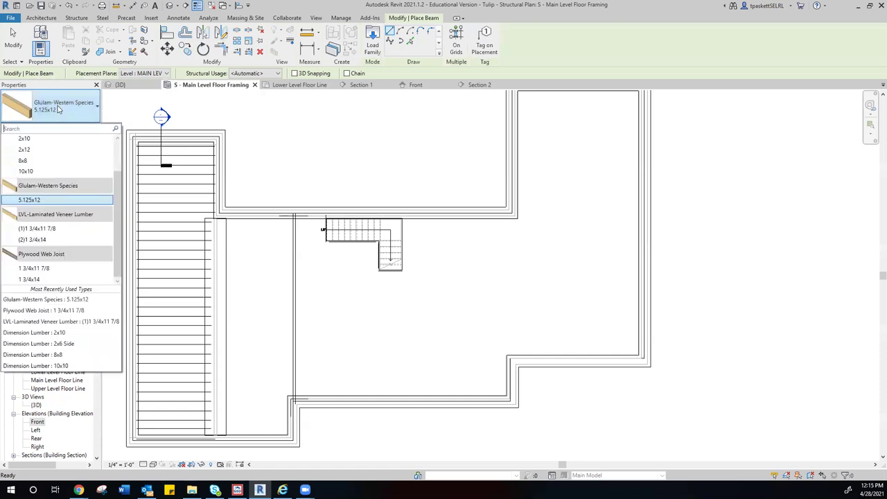
{"action": "left_click", "coordinate": [43, 228]}
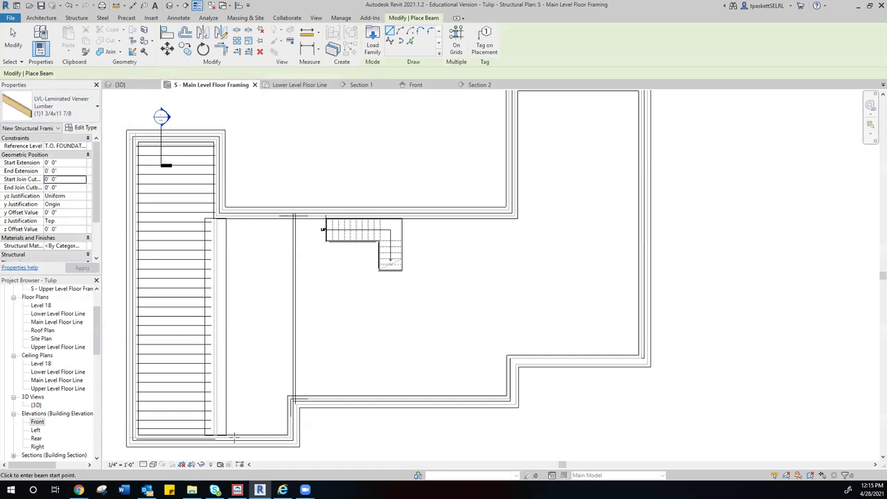
{"action": "scroll", "coordinate": [275, 420], "scroll_direction": "up", "scroll_amount": 2}
{"action": "scroll", "coordinate": [284, 395], "scroll_direction": "up", "scroll_amount": 3}
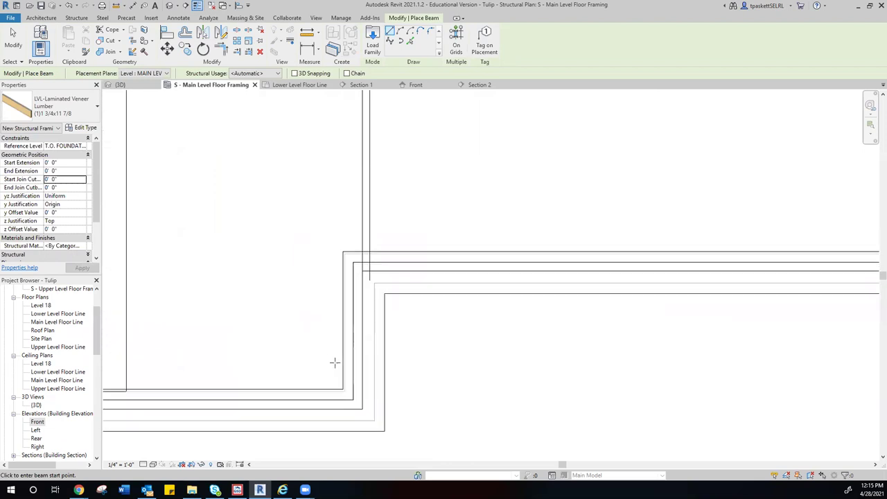
{"action": "left_click", "coordinate": [368, 372]}
{"action": "scroll", "coordinate": [282, 356], "scroll_direction": "down", "scroll_amount": 2}
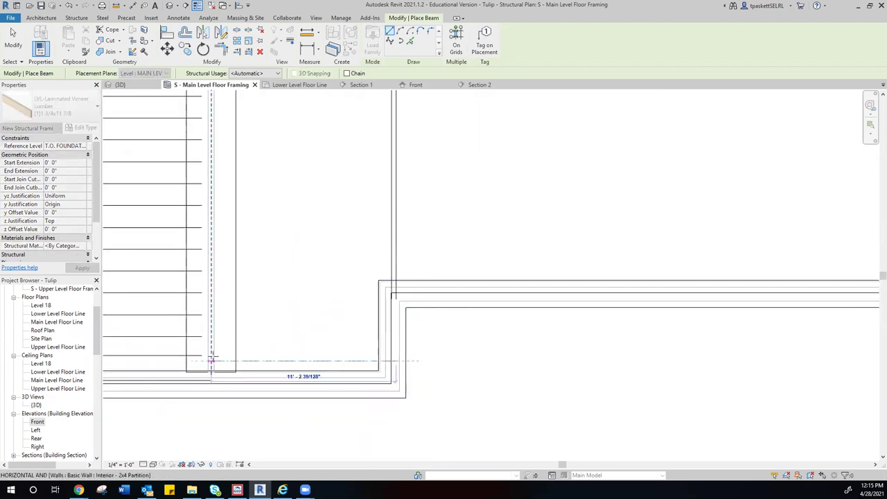
{"action": "left_click", "coordinate": [211, 358]}
{"action": "right_click", "coordinate": [272, 334]}
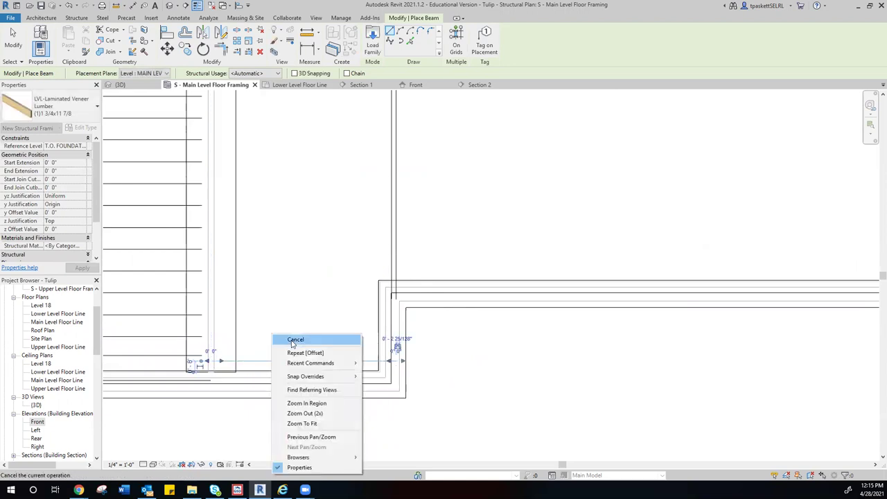
- Offset the short horizontal LVL joist upward with copies every 1'-6", making five more between the glulam beam and the interior partition
{"action": "left_click", "coordinate": [278, 340]}
{"action": "left_click", "coordinate": [184, 33]}
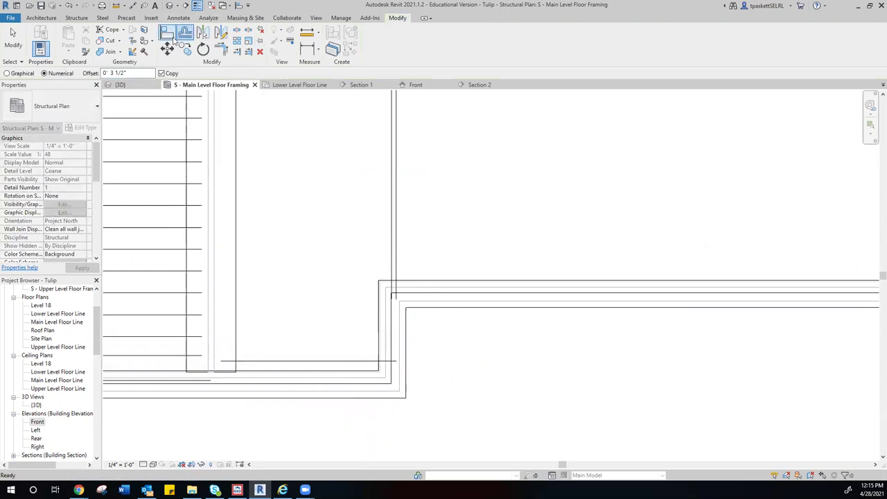
{"action": "left_click", "coordinate": [133, 73]}
{"action": "type", "text": "1'"}
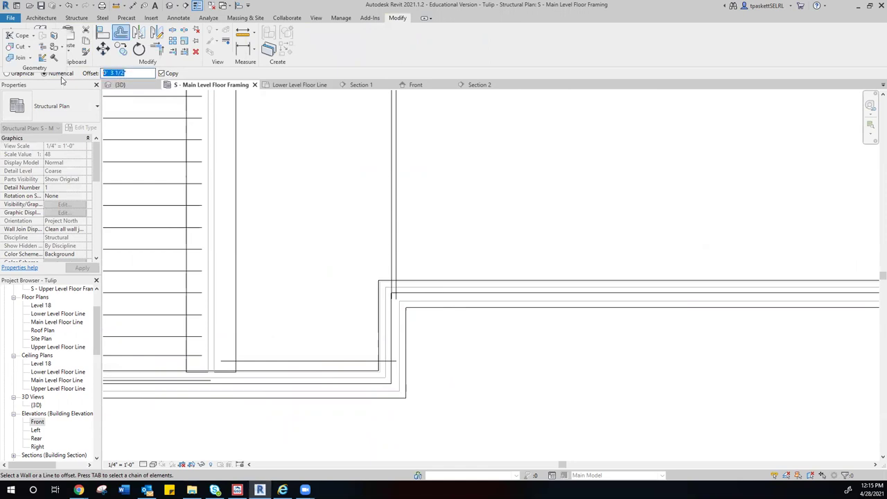
{"action": "type", "text": ".5"}
{"action": "key", "text": "Return"}
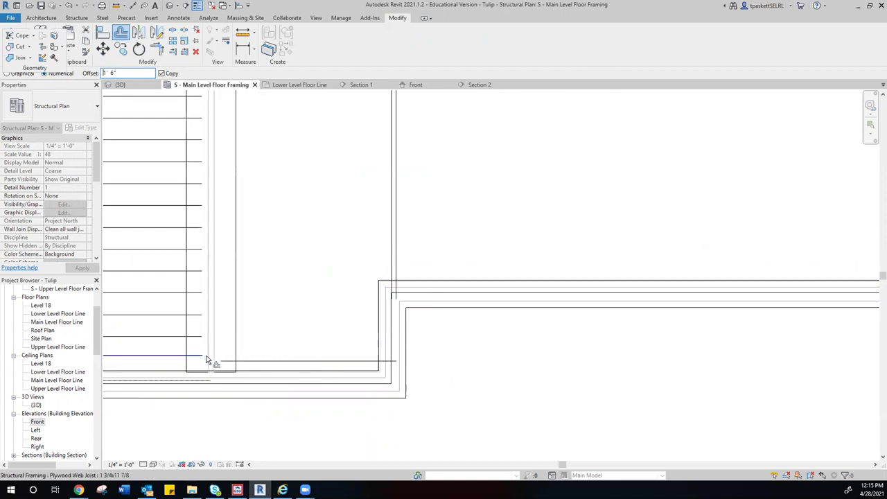
{"action": "left_click", "coordinate": [276, 376]}
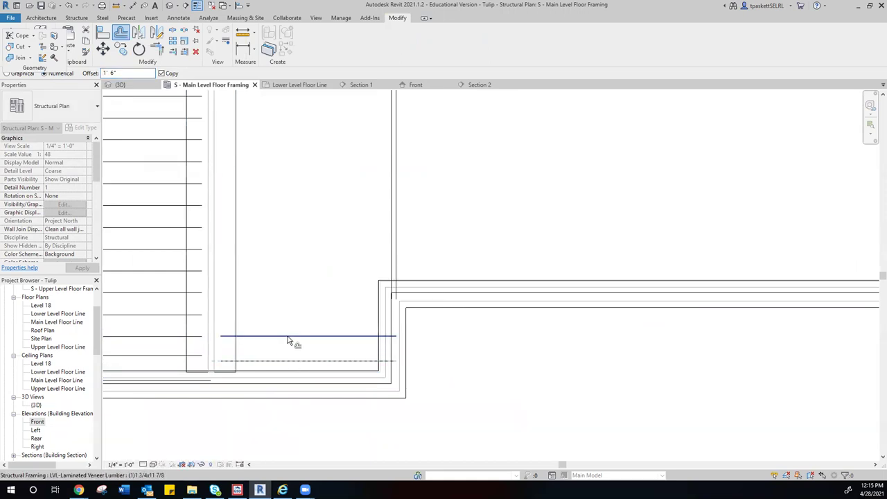
{"action": "left_click", "coordinate": [295, 337]}
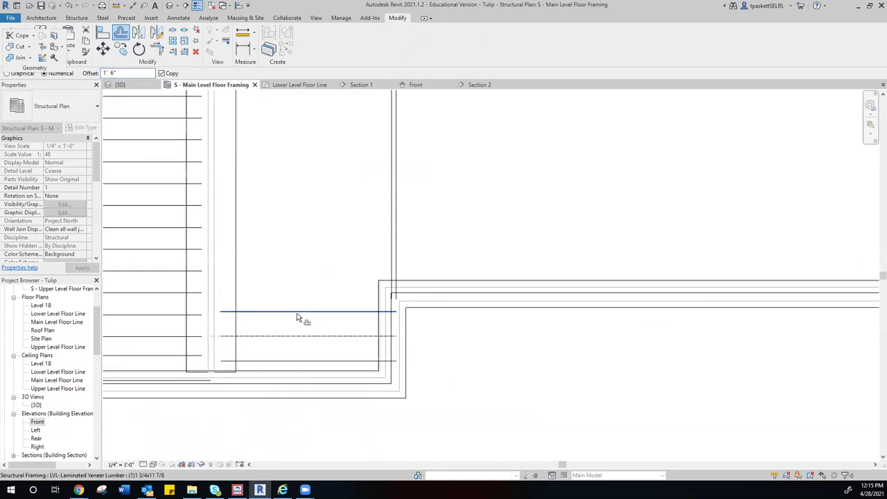
{"action": "left_click", "coordinate": [299, 314]}
{"action": "left_click", "coordinate": [292, 287]}
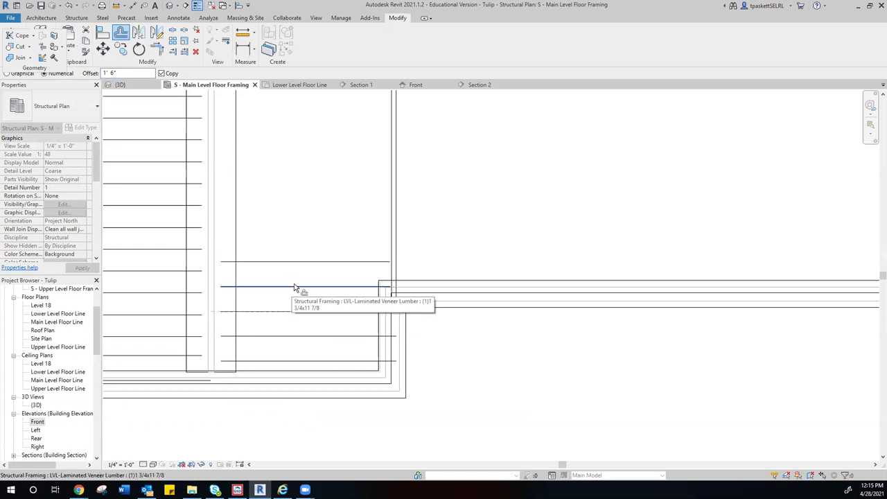
{"action": "left_click", "coordinate": [309, 263]}
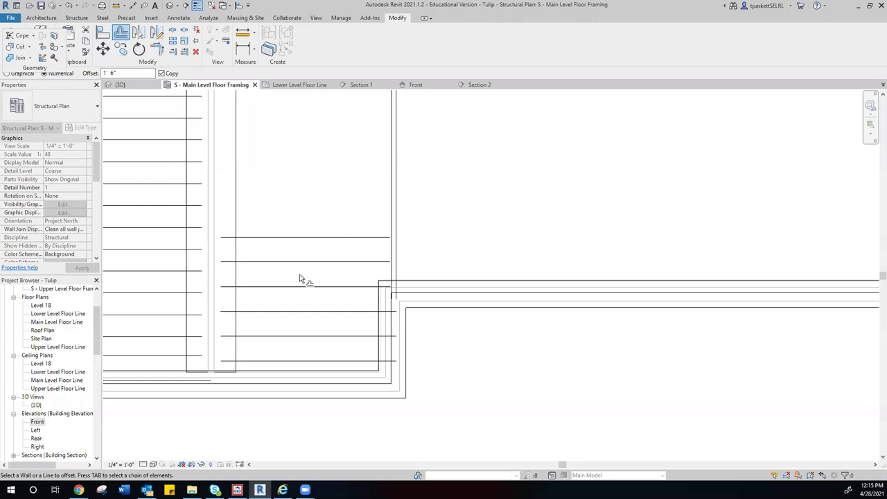
{"action": "scroll", "coordinate": [333, 277], "scroll_direction": "up", "scroll_amount": 4}
{"action": "middle_click_drag", "start_coordinate": [496, 311], "coordinate": [452, 299]}
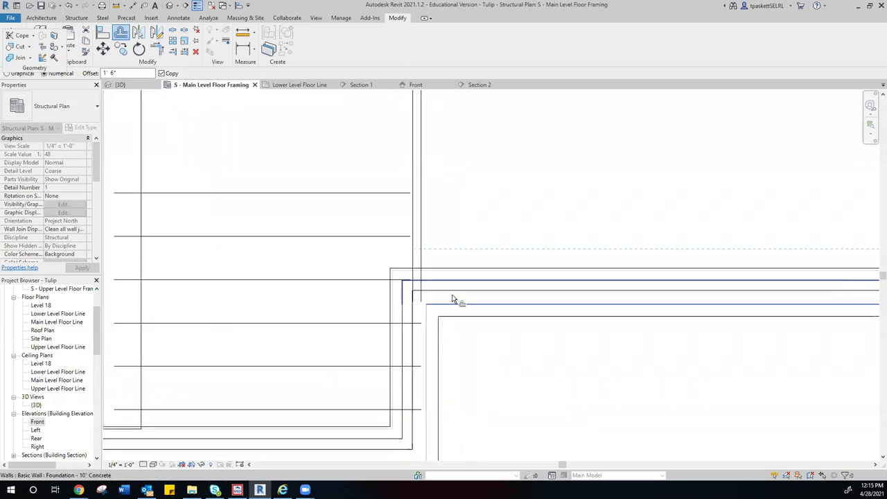
{"action": "right_click", "coordinate": [510, 208]}
{"action": "left_click", "coordinate": [521, 212]}
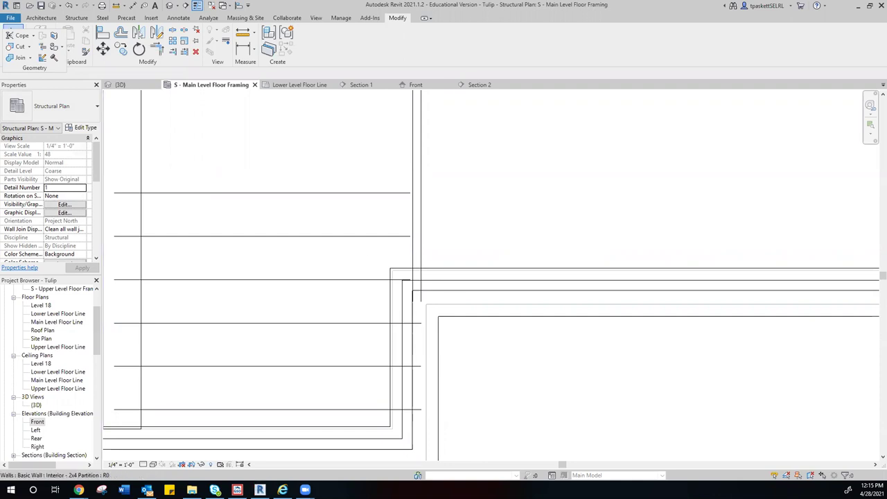
{"action": "key", "text": "super+1"}
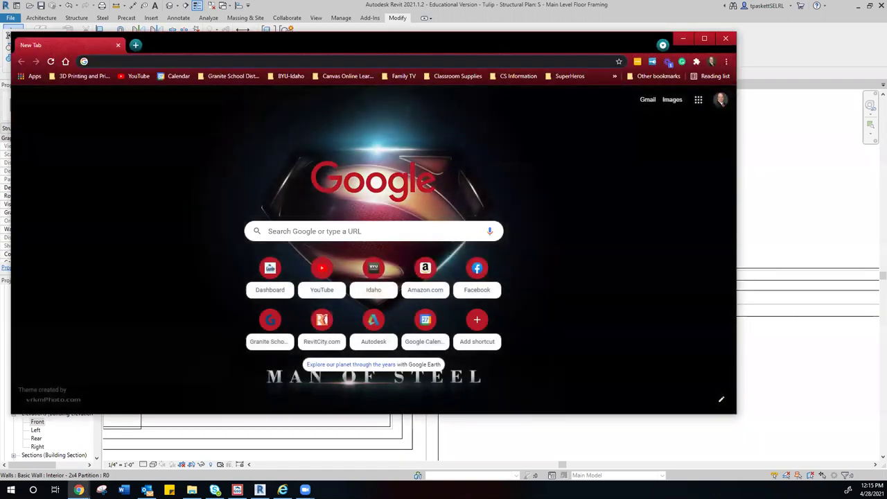
{"action": "key", "text": "alt+Tab"}
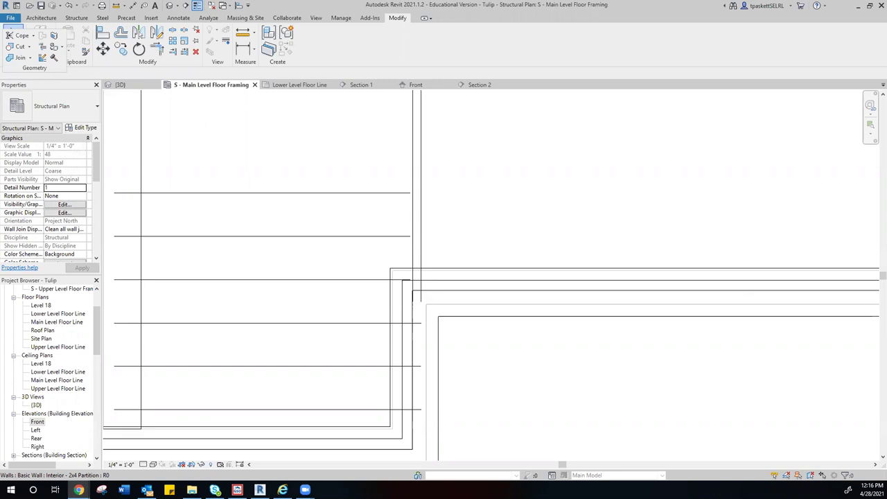
{"action": "key", "text": "alt+Tab"}
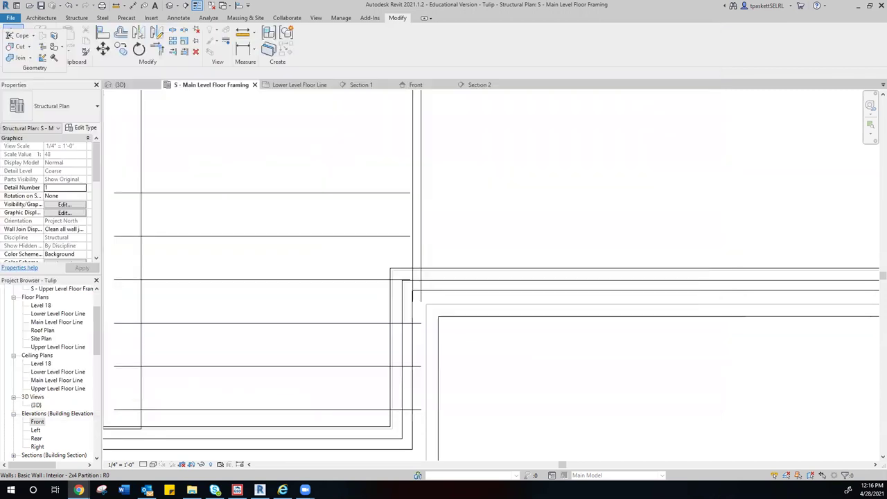
{"action": "left_click", "coordinate": [660, 34]}
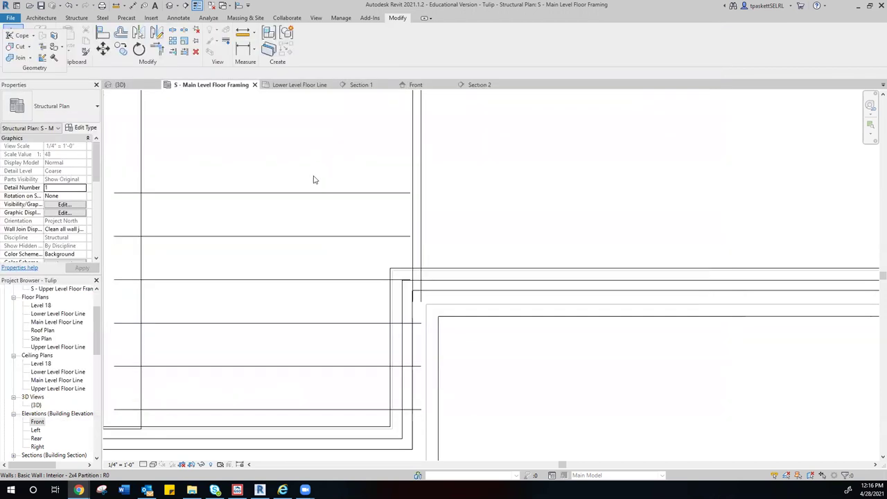
- Try to stretch the partition-side end of the second-highest short LVL joist past the interior 2x4 partition
{"action": "left_click", "coordinate": [361, 237]}
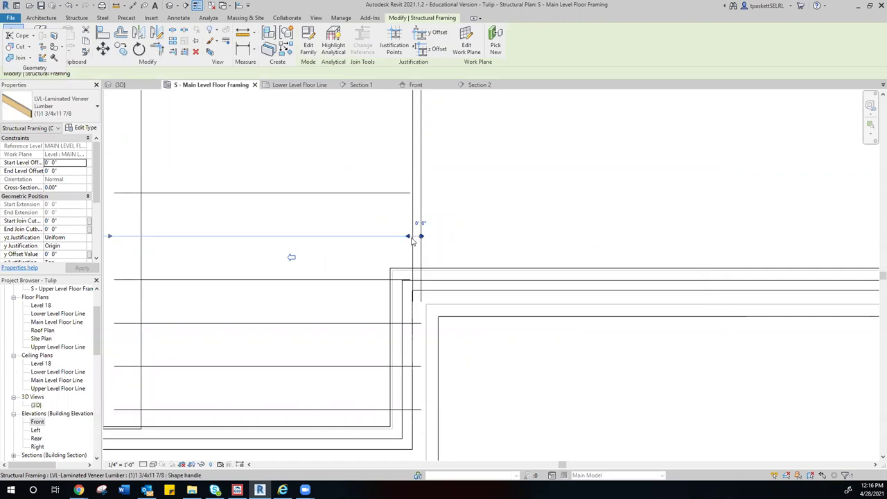
{"action": "left_click_drag", "start_coordinate": [409, 238], "coordinate": [470, 238]}
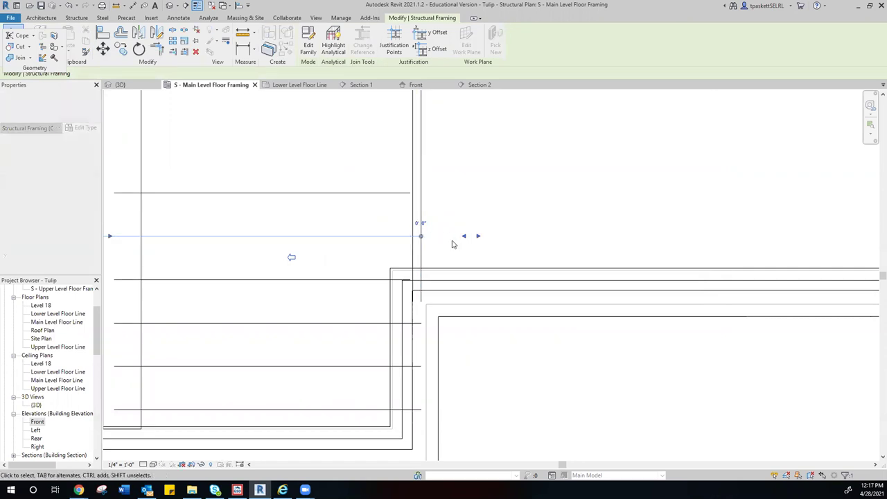
{"action": "left_click", "coordinate": [362, 228]}
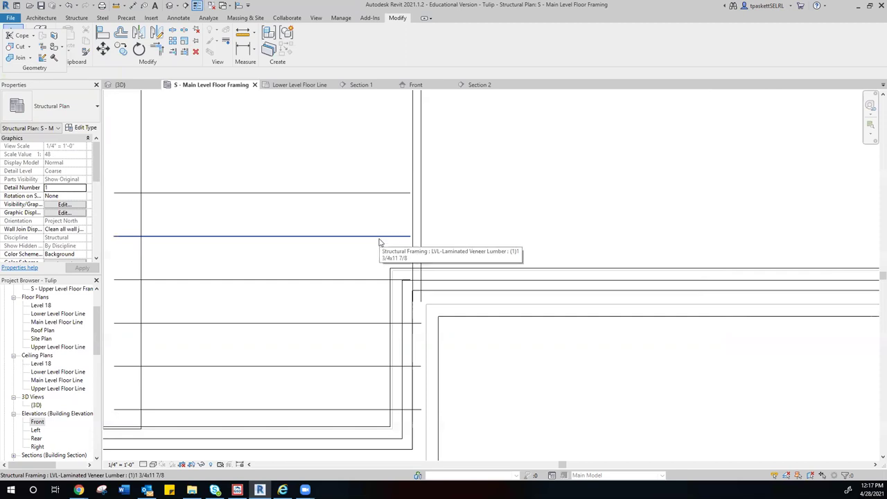
{"action": "left_click", "coordinate": [355, 237]}
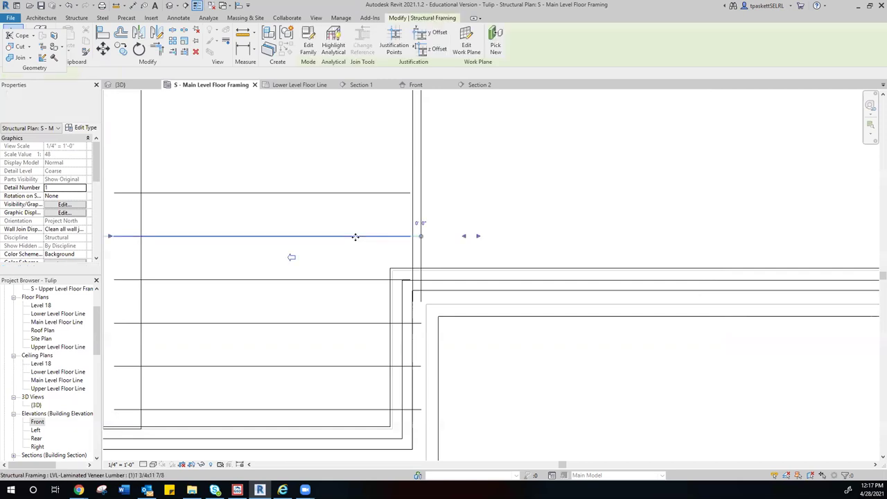
{"action": "left_click_drag", "start_coordinate": [478, 239], "coordinate": [420, 239]}
{"action": "left_click", "coordinate": [464, 234]}
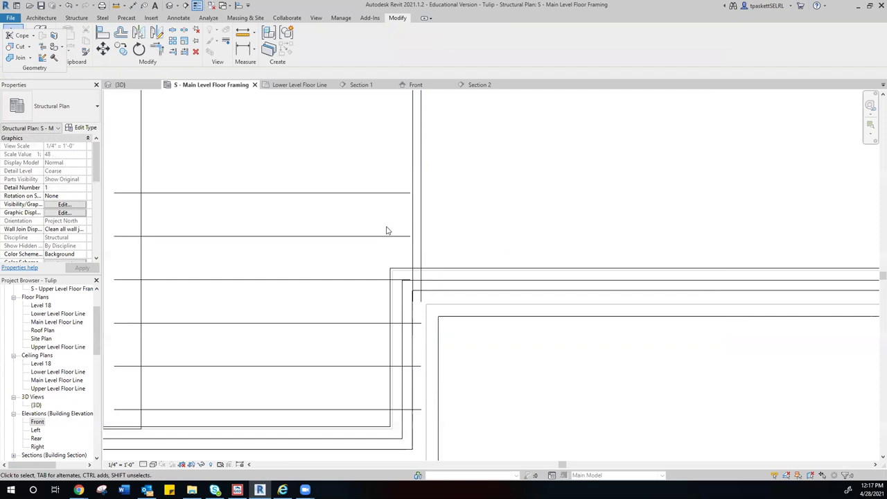
- Return the floating Geometry tool group to its docked place among the Modify tools
{"action": "scroll", "coordinate": [420, 242], "scroll_direction": "down", "scroll_amount": 4}
{"action": "middle_click_drag", "start_coordinate": [447, 197], "coordinate": [385, 284]}
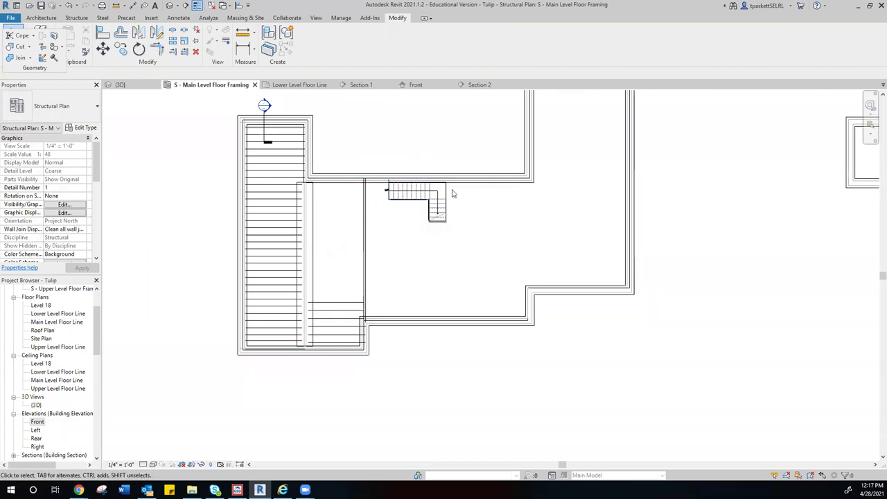
{"action": "left_click", "coordinate": [51, 17]}
{"action": "left_click", "coordinate": [73, 18]}
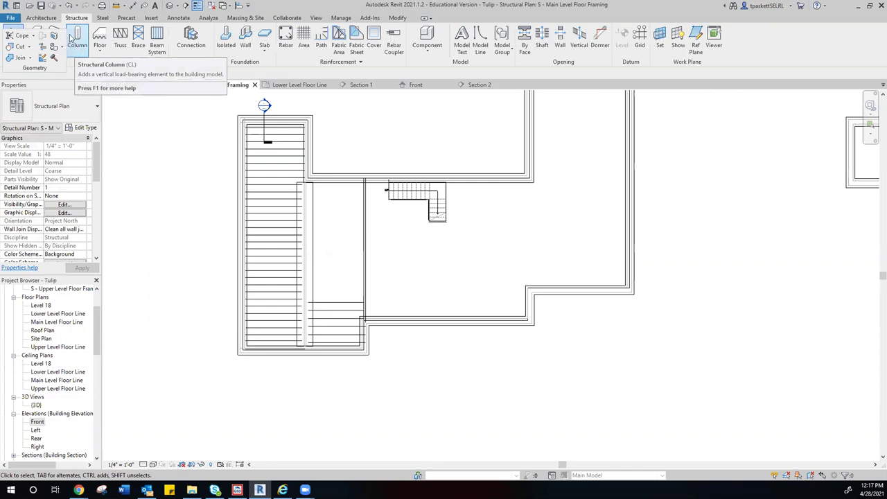
{"action": "right_click", "coordinate": [119, 116]}
{"action": "left_click", "coordinate": [139, 120]}
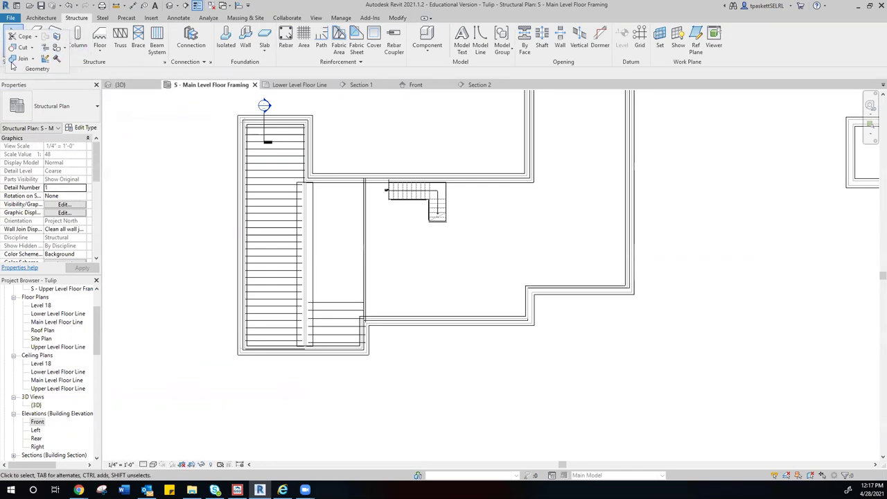
{"action": "left_click_drag", "start_coordinate": [59, 79], "coordinate": [183, 170]}
{"action": "left_click", "coordinate": [392, 20]}
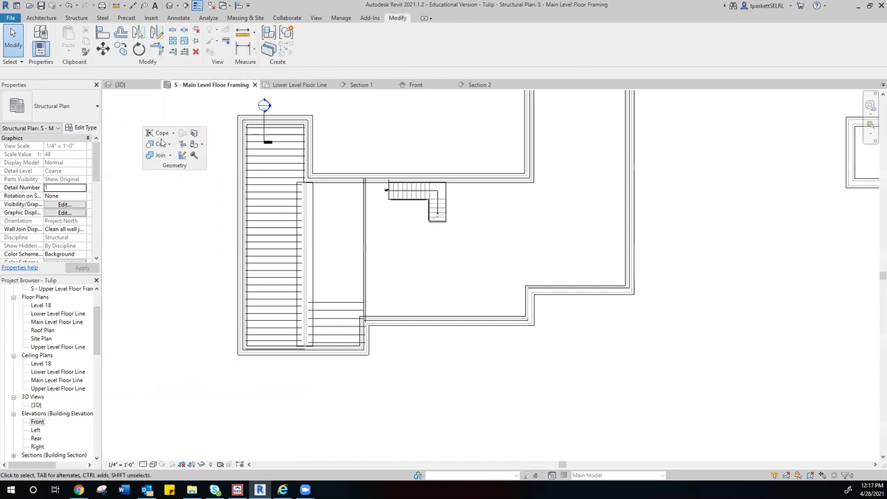
{"action": "left_click_drag", "start_coordinate": [139, 149], "coordinate": [129, 70]}
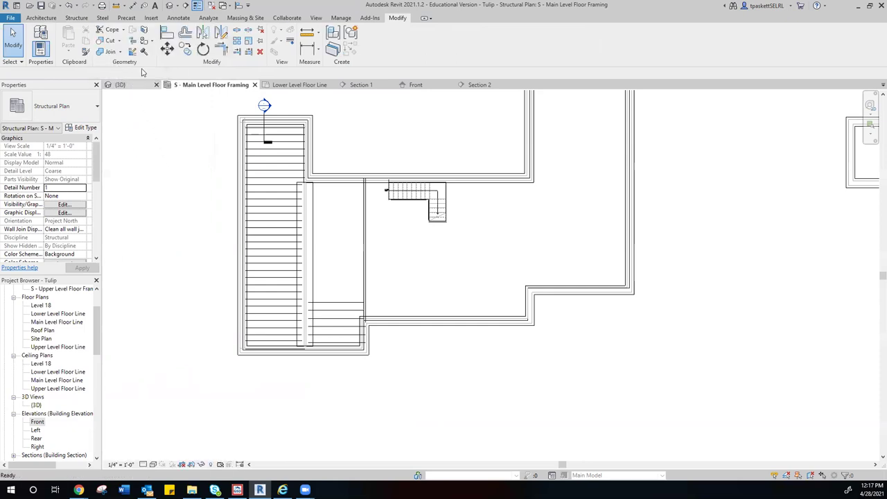
- Draw a vertical 5.125x12 Glulam-Western Species beam from the stairs' lower outer corner down to the lower foundation wall
{"action": "left_click", "coordinate": [121, 84]}
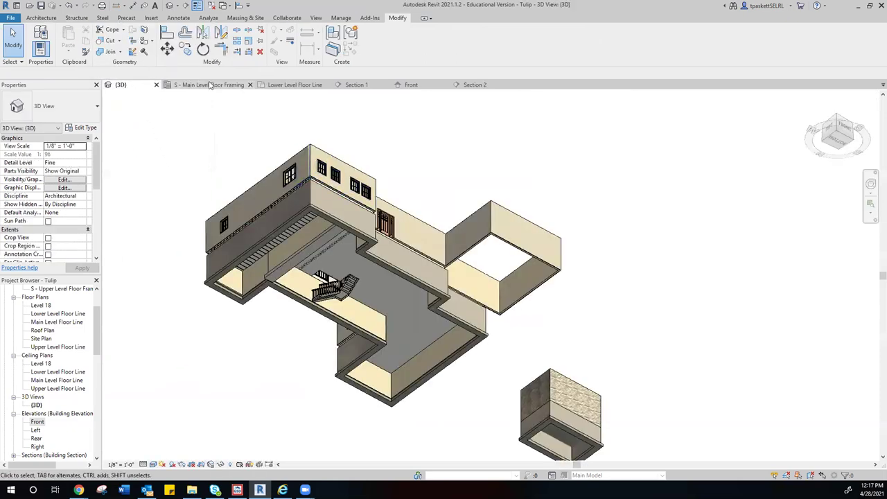
{"action": "left_click", "coordinate": [208, 85]}
{"action": "left_click", "coordinate": [77, 18]}
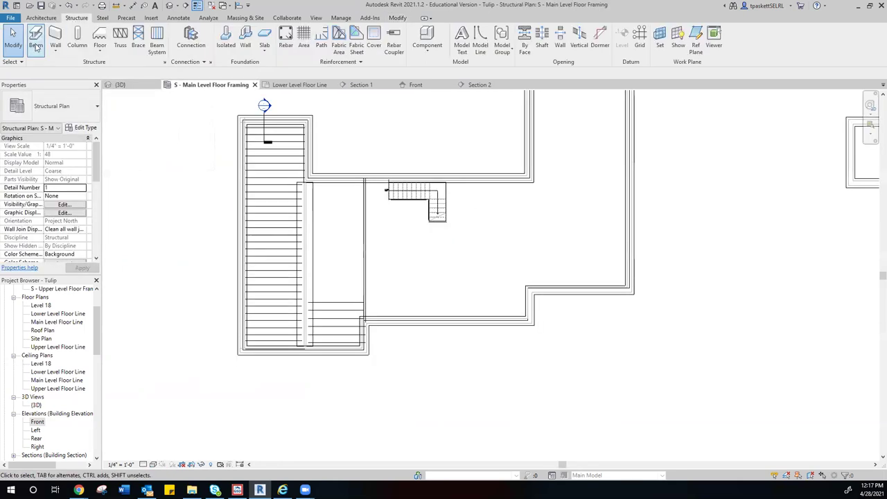
{"action": "left_click", "coordinate": [36, 40]}
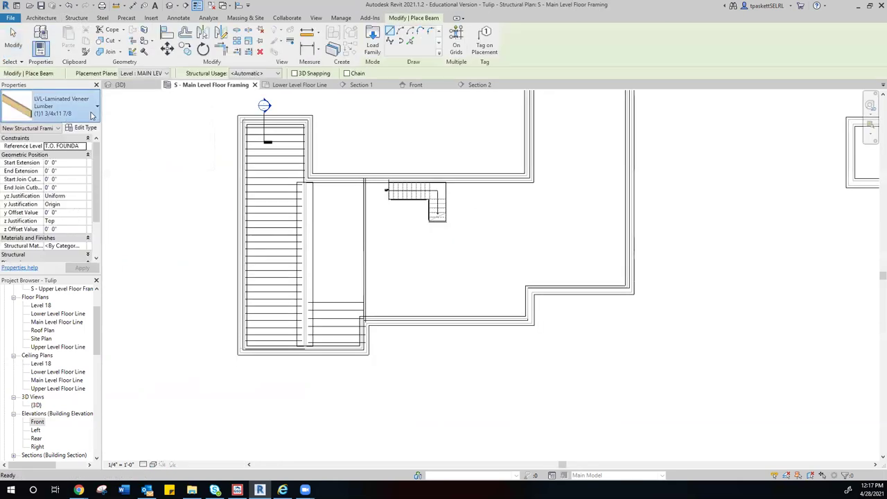
{"action": "left_click", "coordinate": [62, 113]}
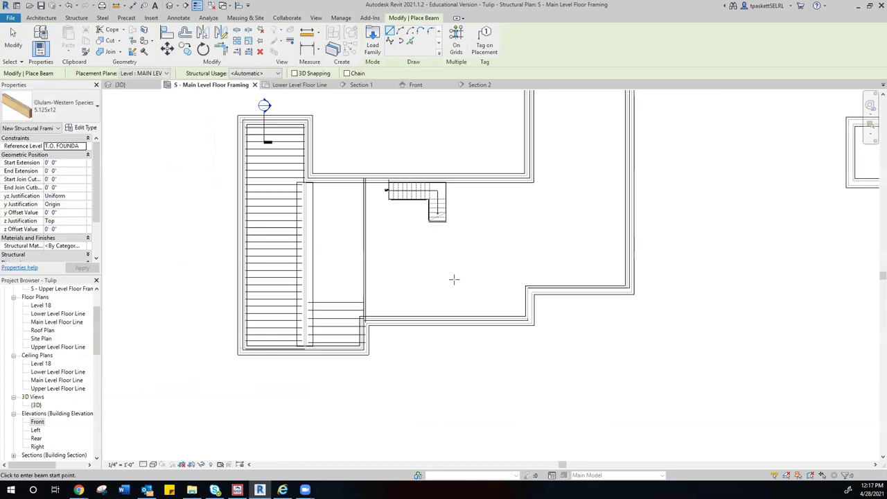
{"action": "scroll", "coordinate": [449, 243], "scroll_direction": "up", "scroll_amount": 4}
{"action": "left_click", "coordinate": [446, 208]}
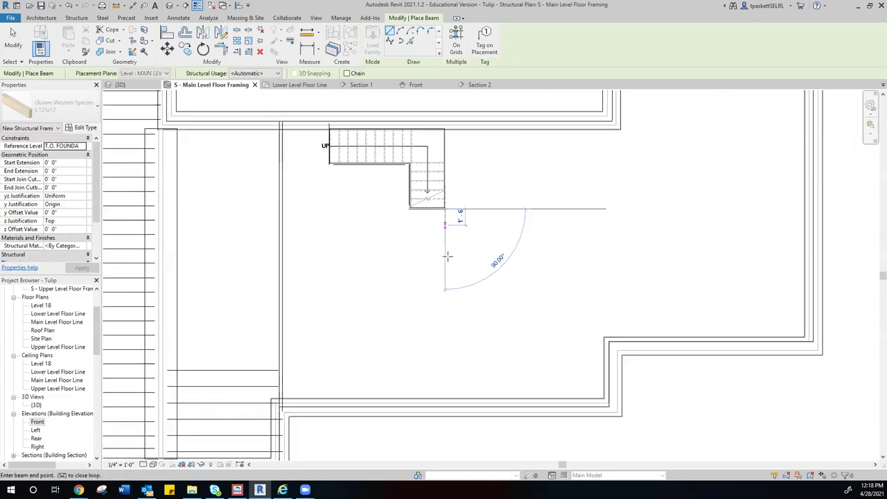
{"action": "left_click", "coordinate": [447, 402]}
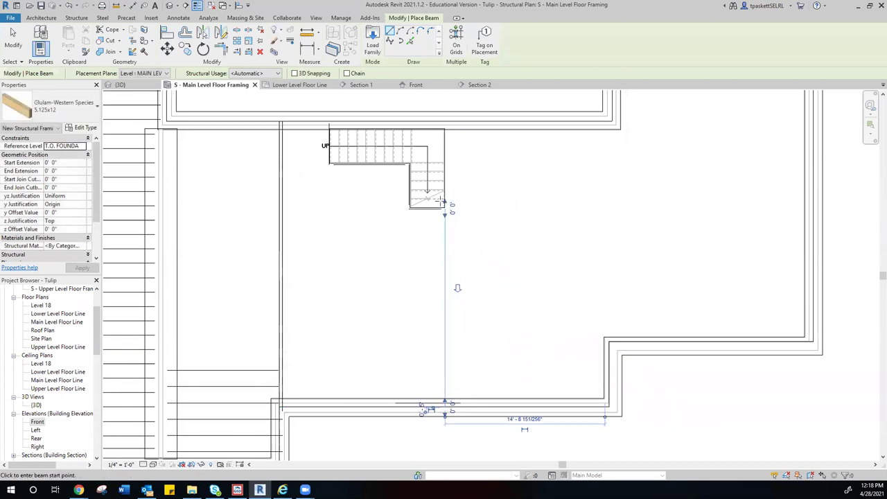
{"action": "key", "text": "Escape"}
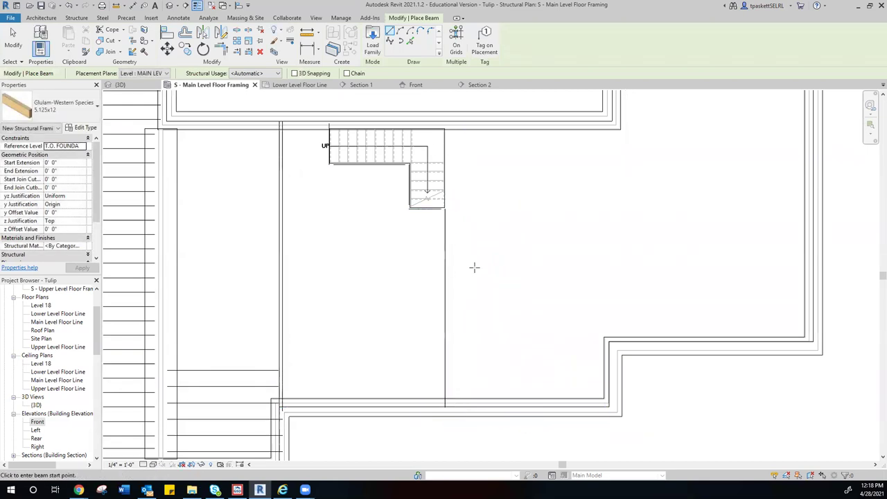
{"action": "scroll", "coordinate": [521, 256], "scroll_direction": "down", "scroll_amount": 2}
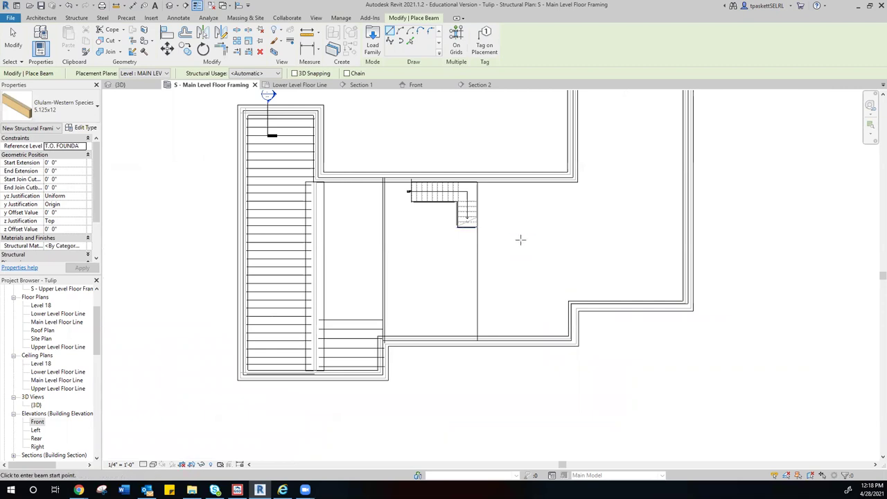